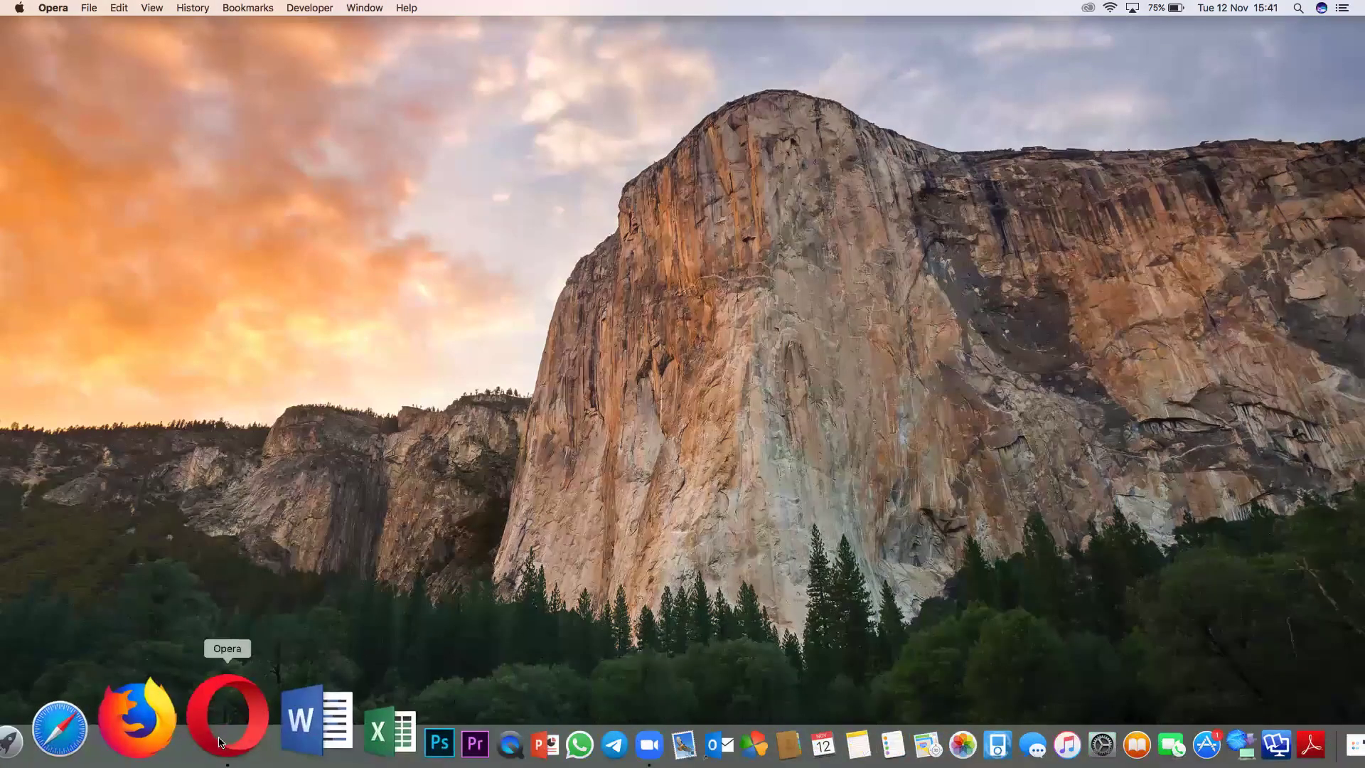
Step: Switch to Opera and search the web for "tradersway"
{"action": "left_click", "coordinate": [1297, 715]}
{"action": "left_click", "coordinate": [57, 87]}
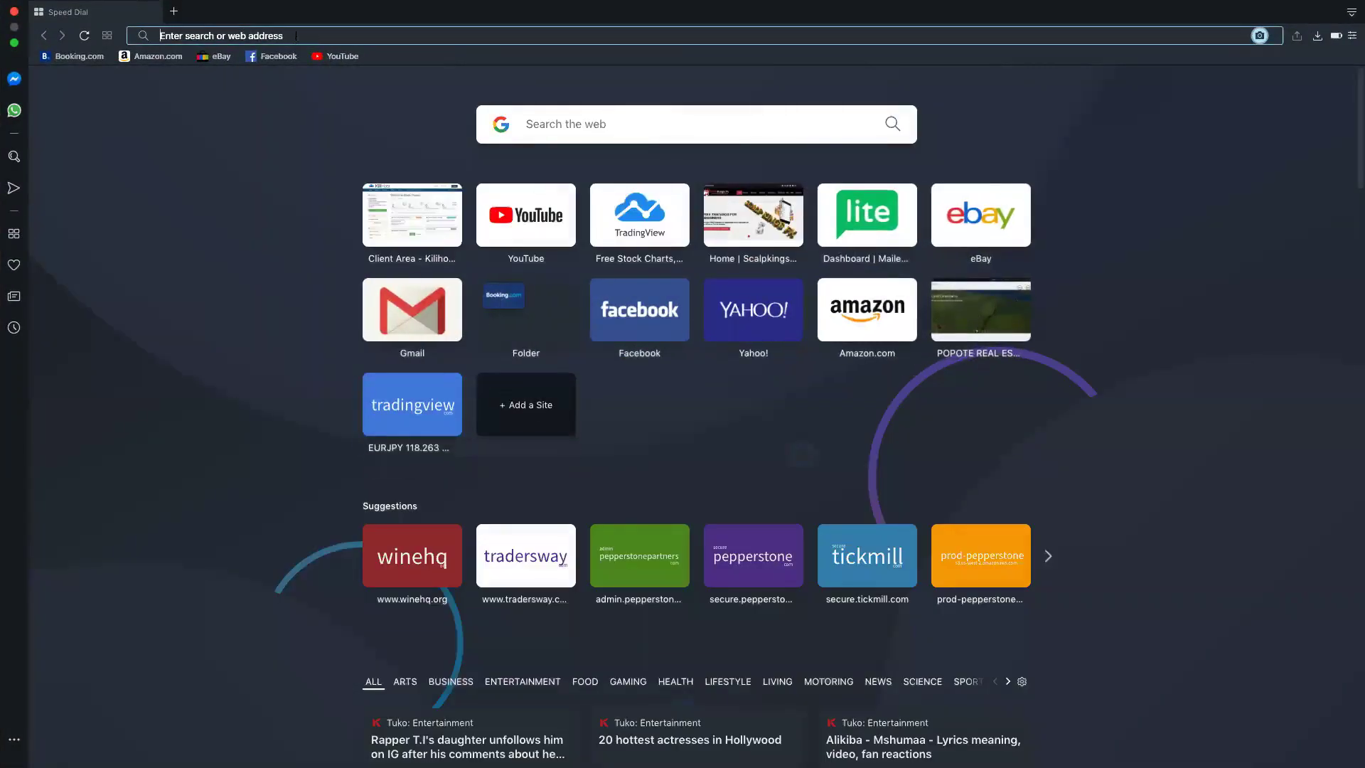
{"action": "type", "text": "trade"}
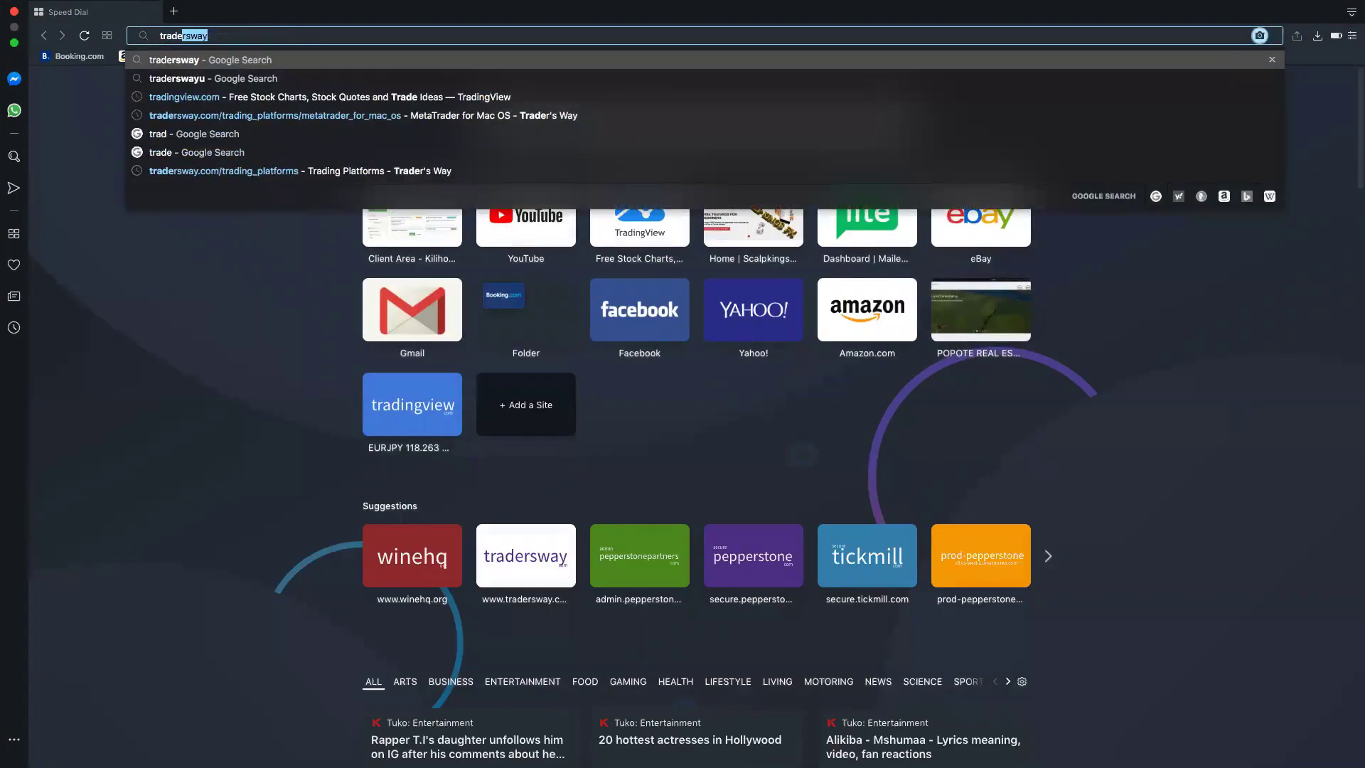
{"action": "key", "text": "Return"}
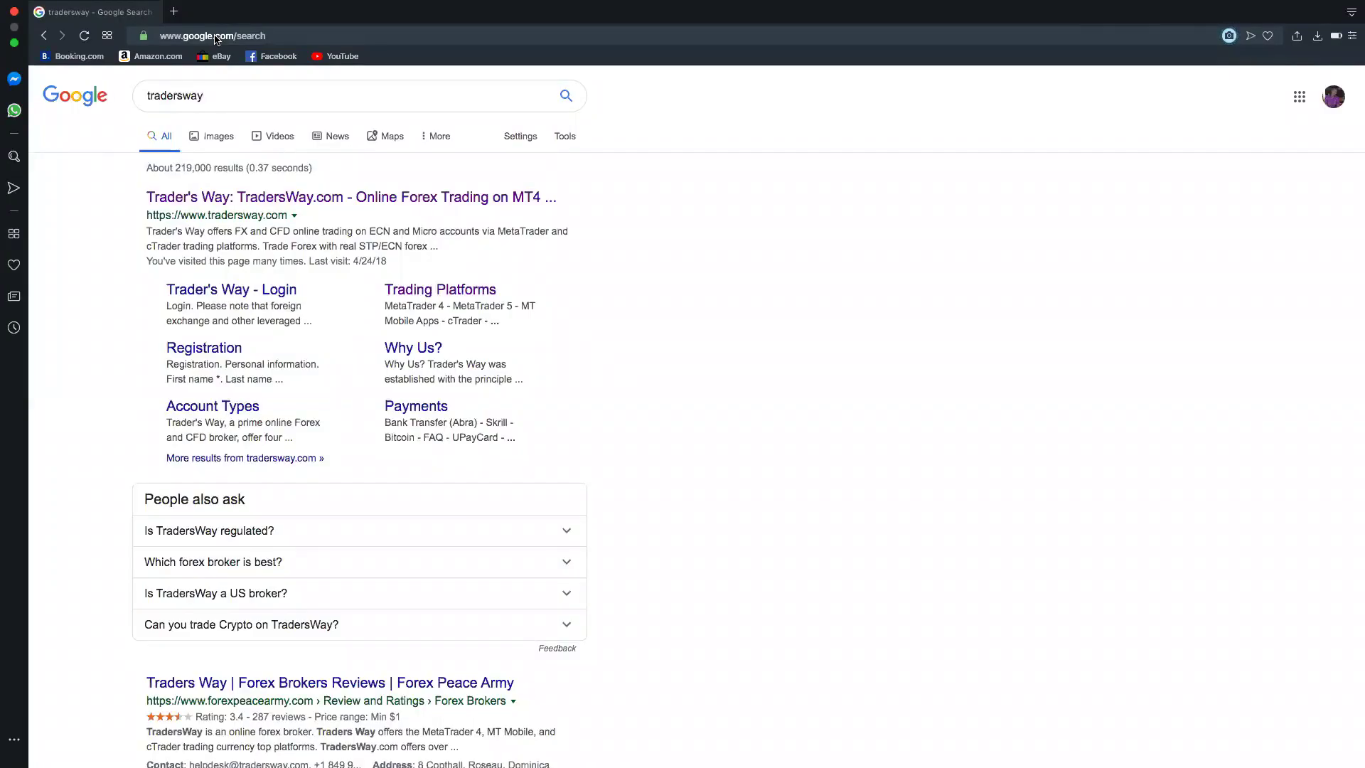
Step: Open the Trader's Way website and go to its MetaTrader for Mac OS page under Trading Platforms
{"action": "left_click", "coordinate": [271, 202]}
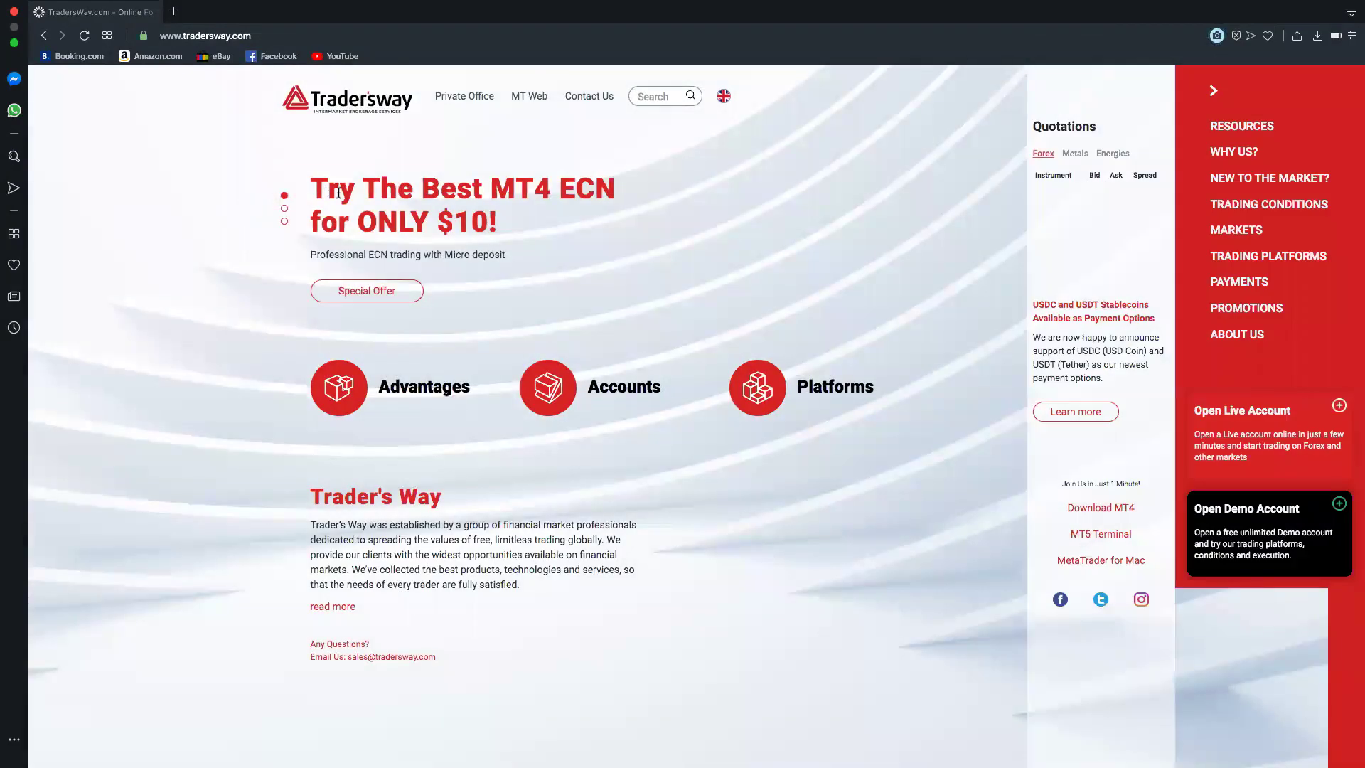
{"action": "left_click", "coordinate": [1273, 259]}
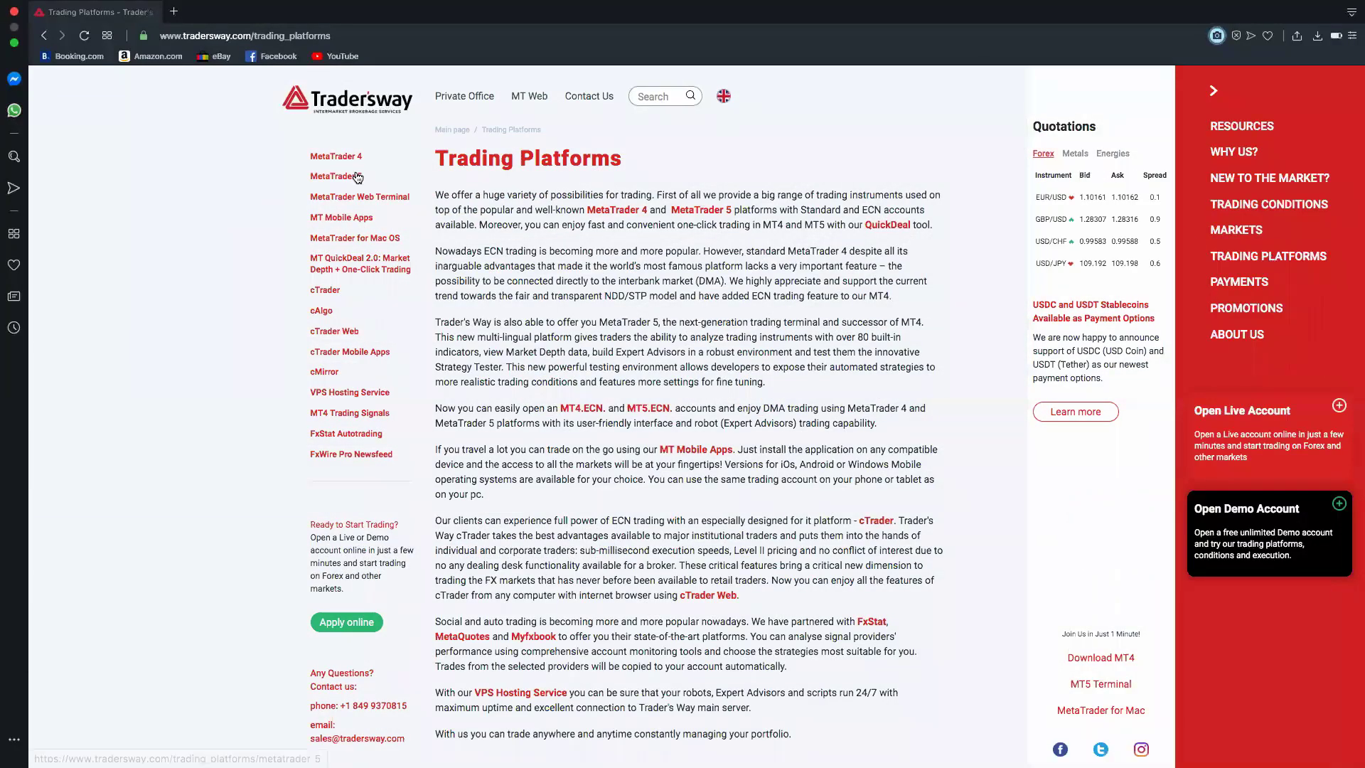
{"action": "left_click", "coordinate": [381, 244]}
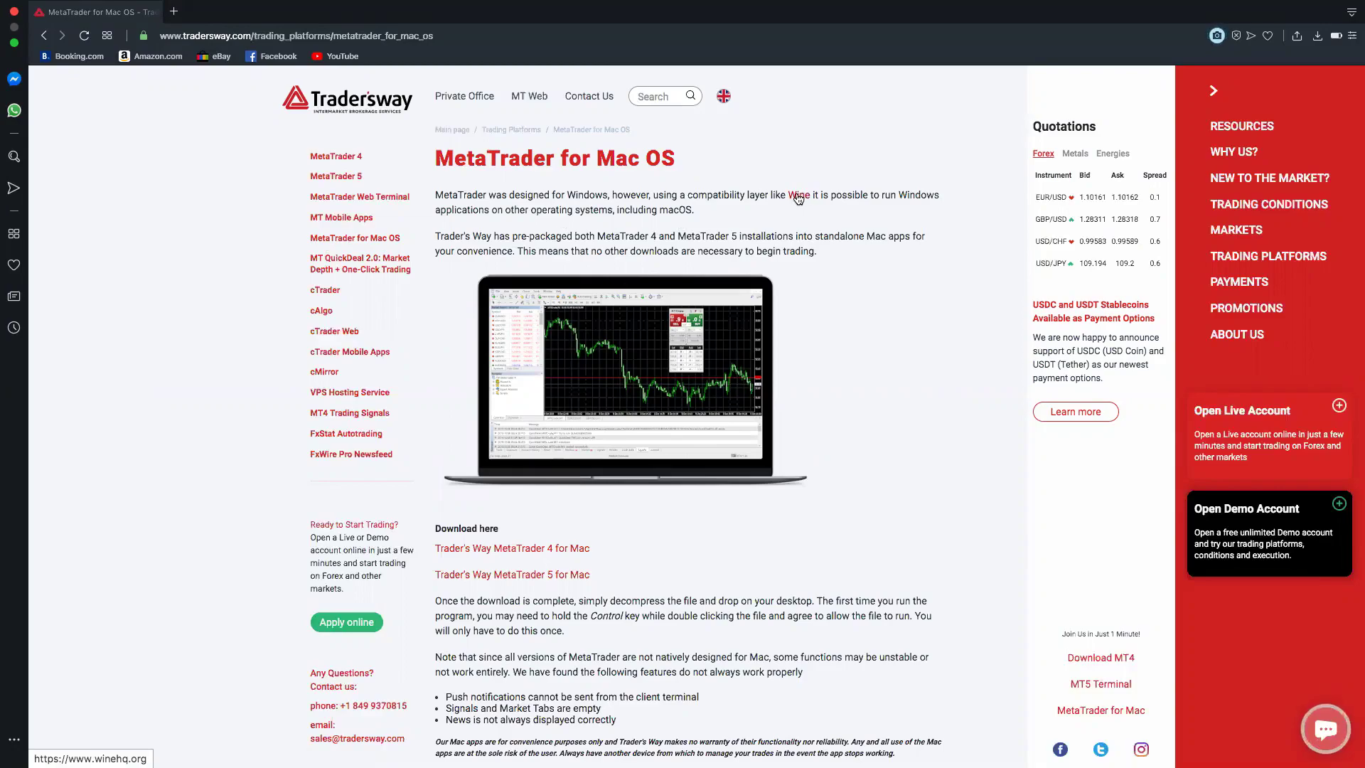
Step: Follow the Wine link to the WineHQ site and open the download server page for its macOS packages
{"action": "left_click", "coordinate": [798, 198]}
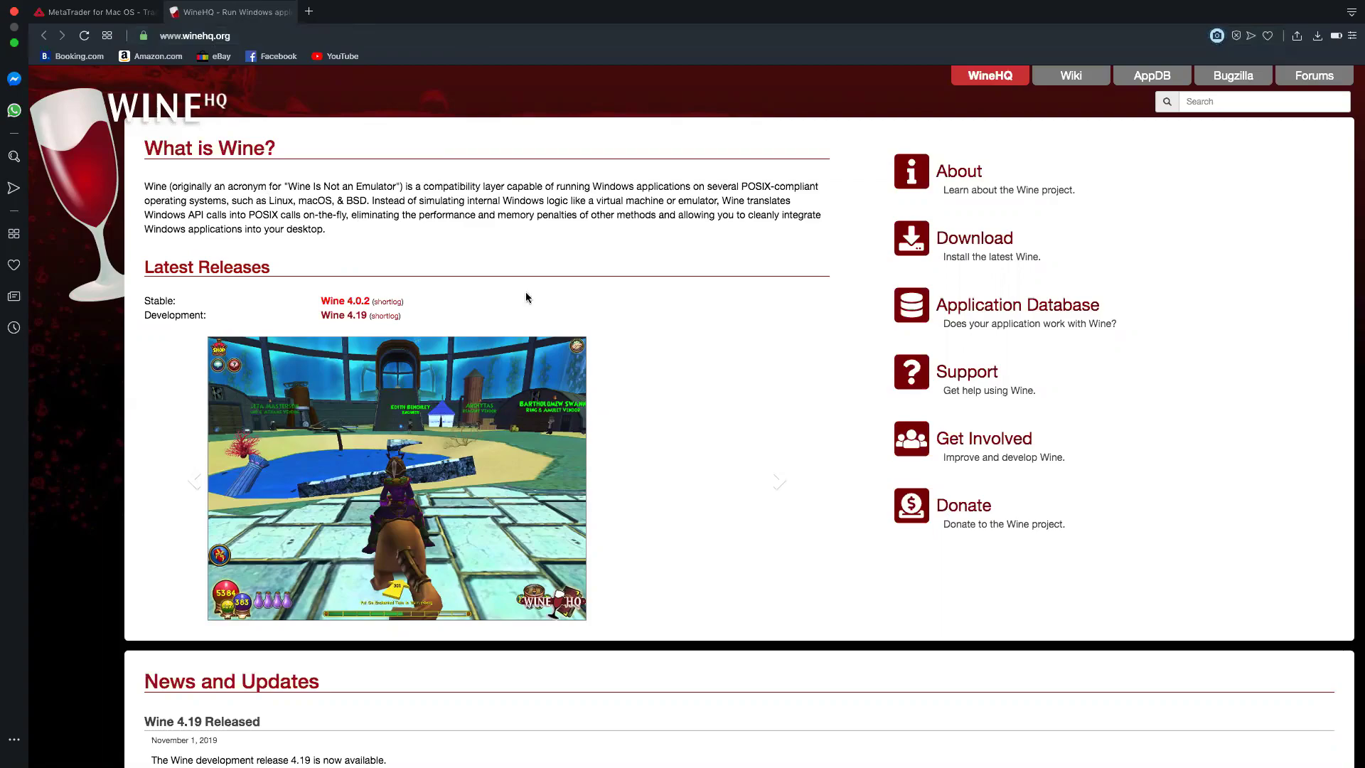
{"action": "left_click", "coordinate": [984, 246]}
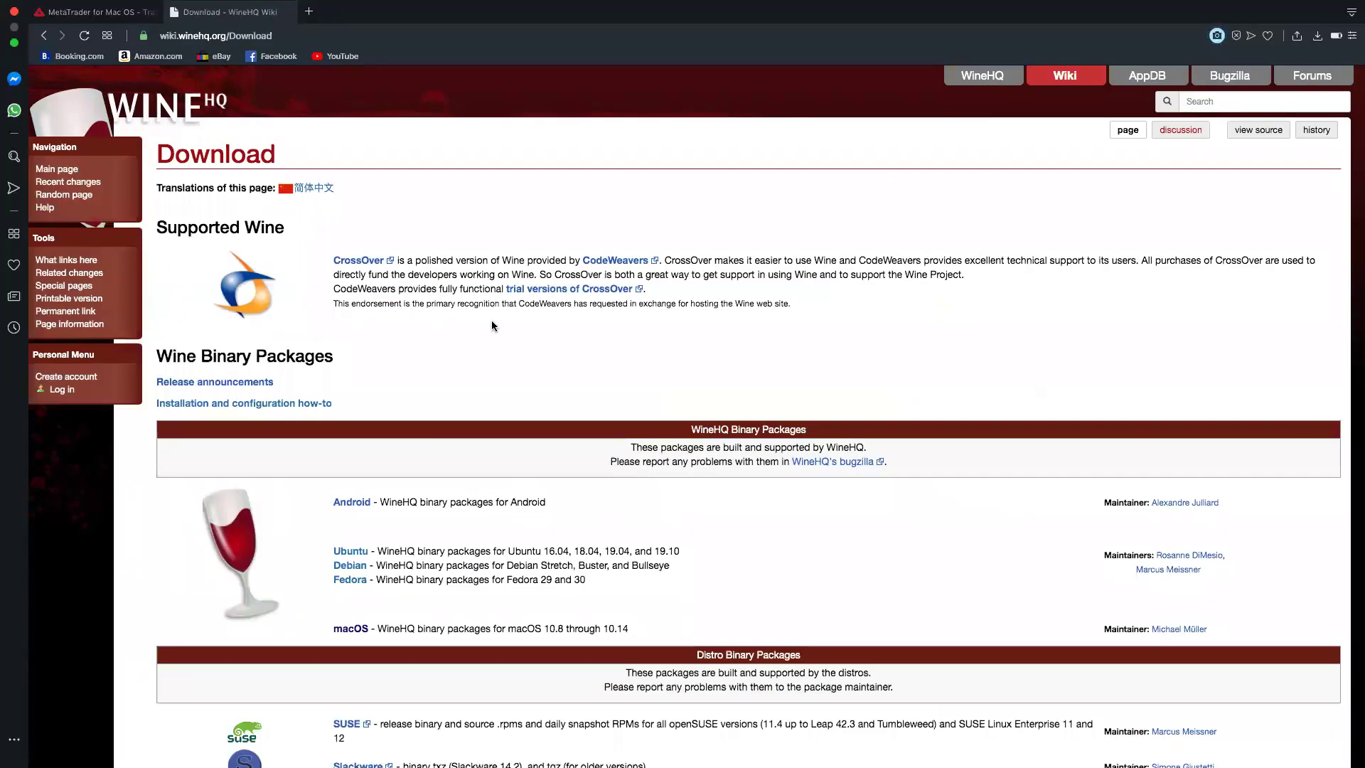
{"action": "left_click", "coordinate": [350, 628]}
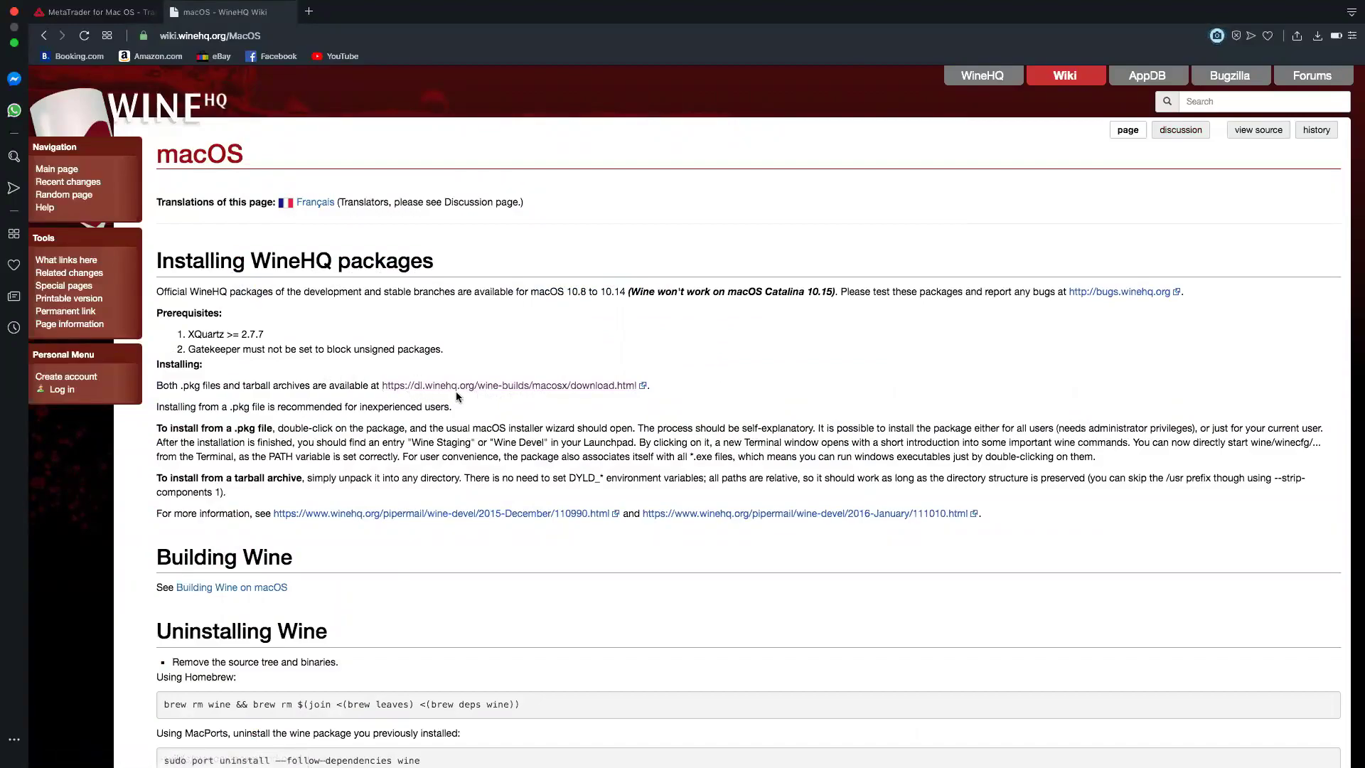
{"action": "left_click", "coordinate": [526, 393]}
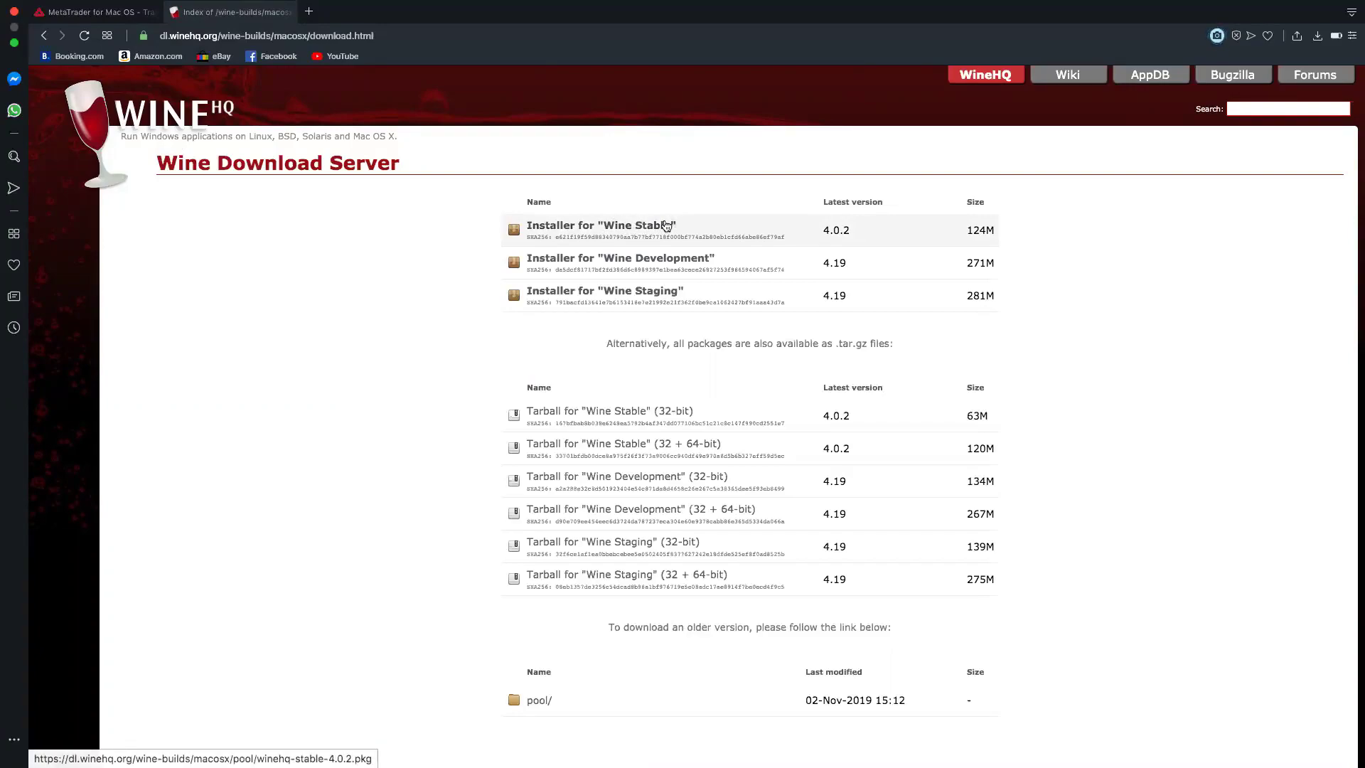
Step: Start downloading the Wine Stable installer, then pause and cancel the download
{"action": "left_click", "coordinate": [619, 226]}
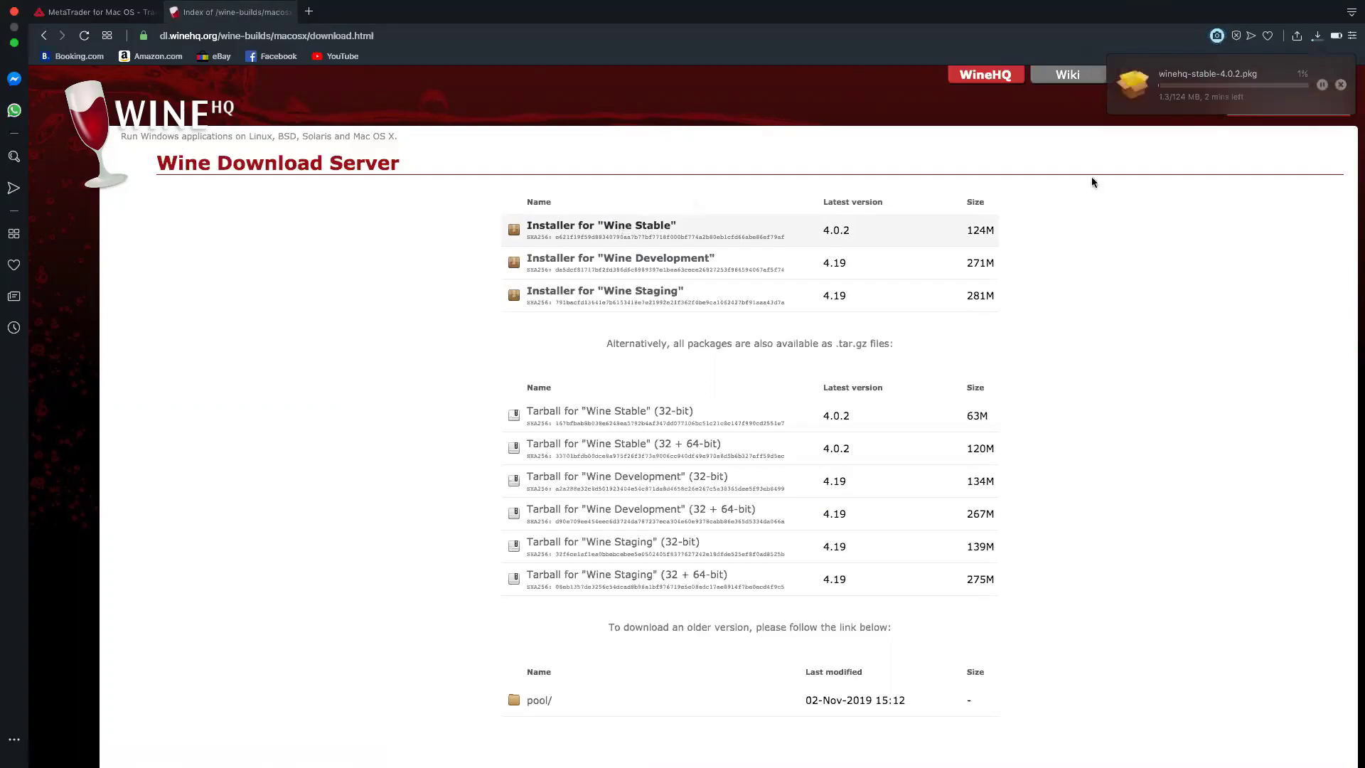
{"action": "left_click", "coordinate": [1322, 85]}
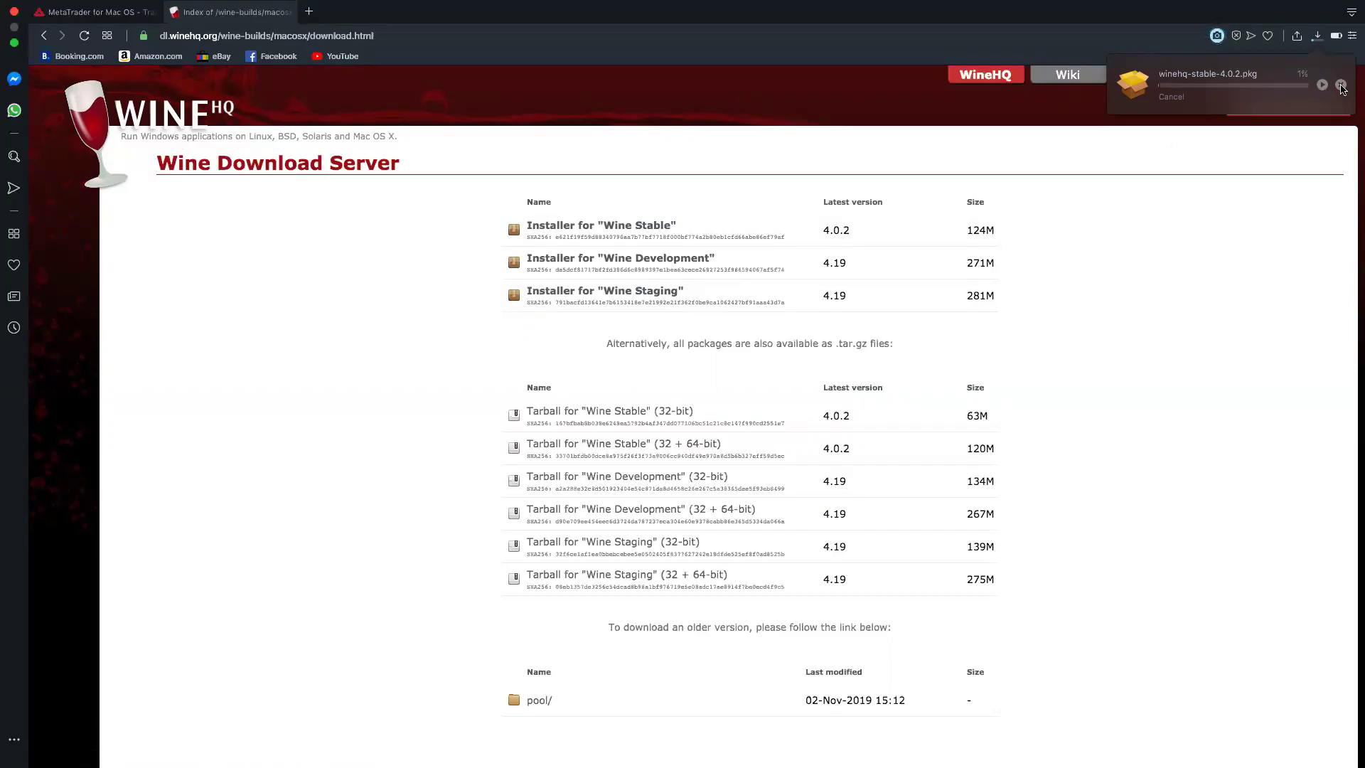
{"action": "left_click", "coordinate": [1340, 85]}
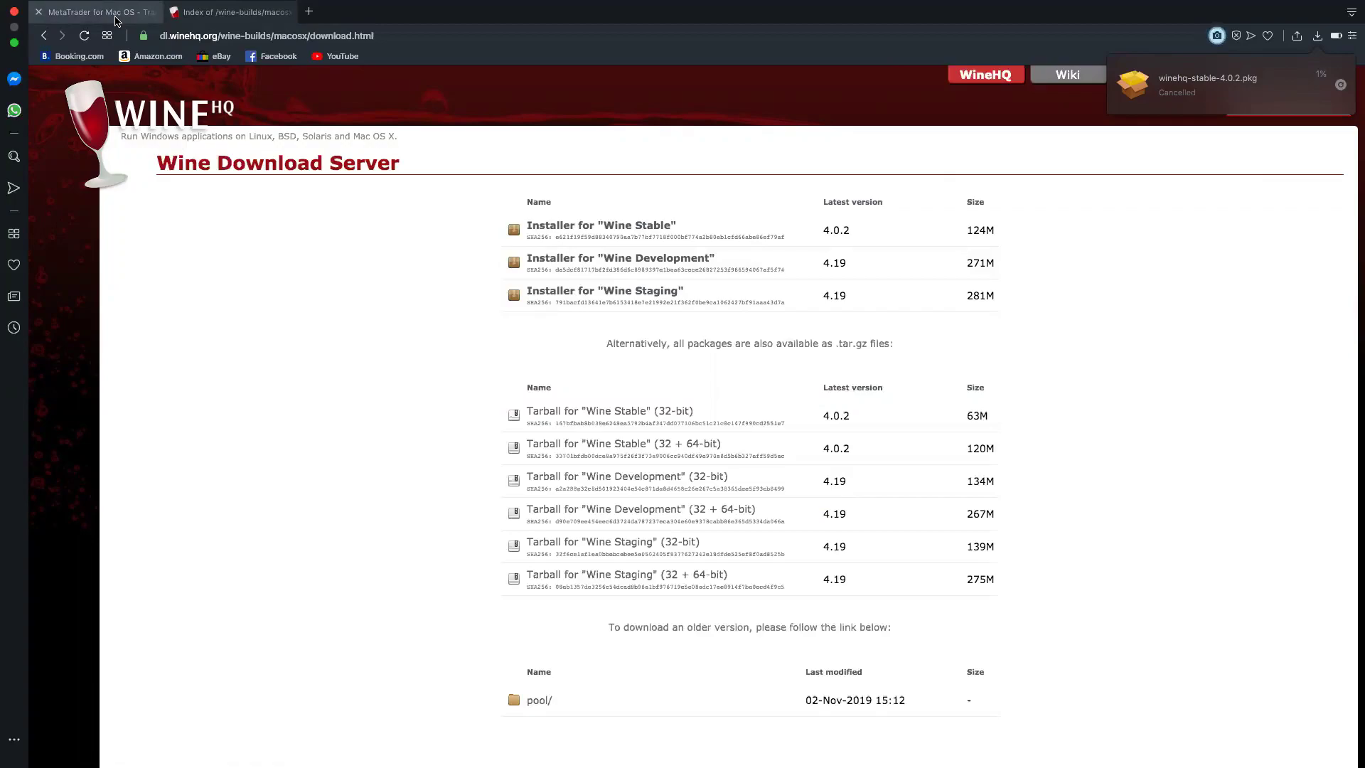
Step: Return to the MetaTrader for Mac OS page, start downloading Trader's Way MetaTrader 4 for Mac, and pause the download
{"action": "left_click", "coordinate": [116, 21]}
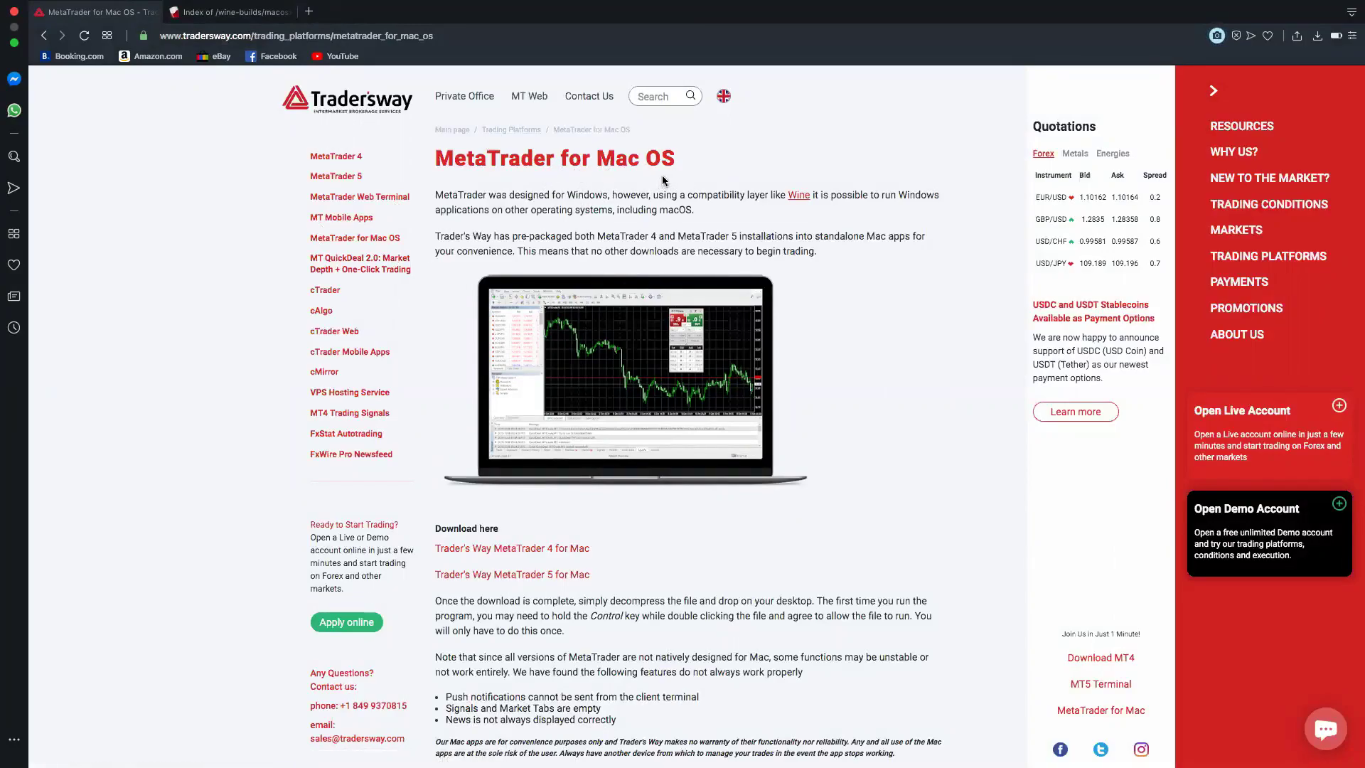
{"action": "scroll", "coordinate": [661, 534], "scroll_direction": "down", "scroll_amount": 2}
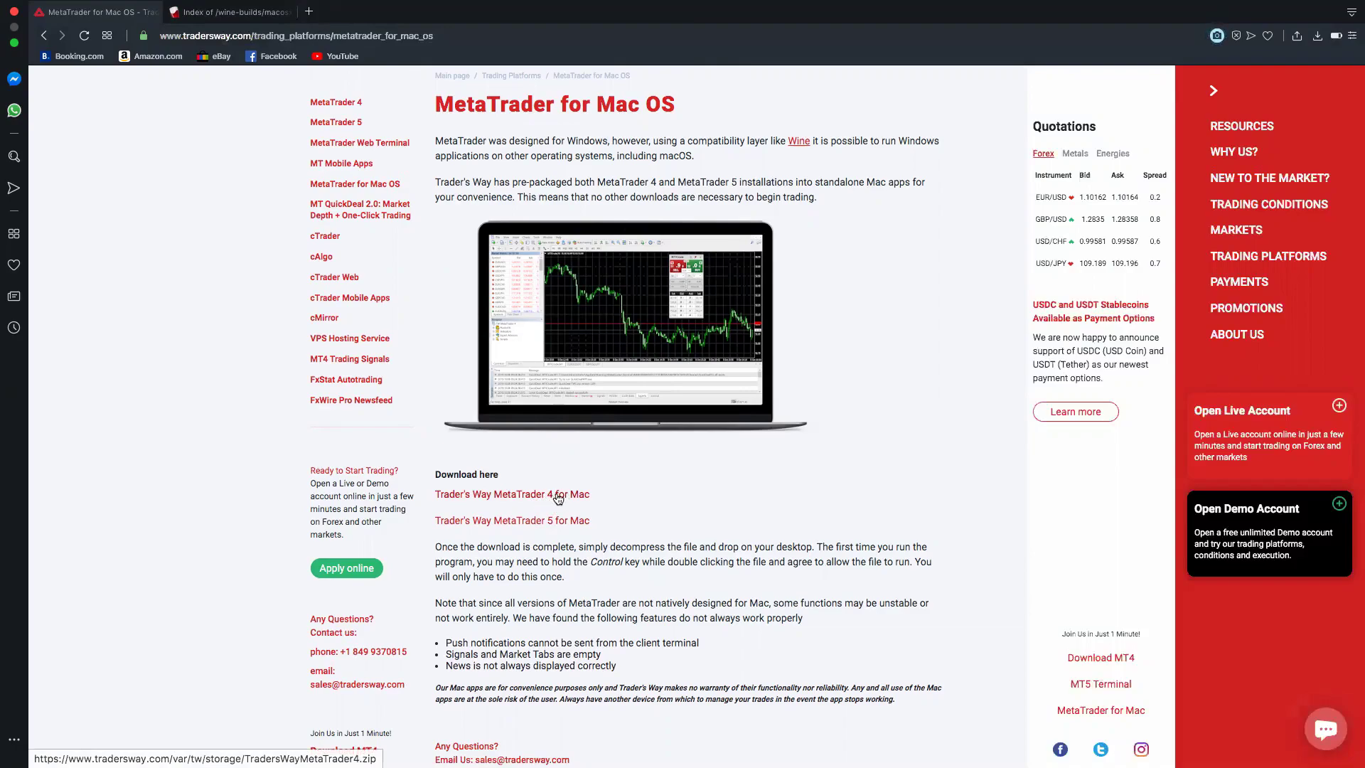
{"action": "left_click", "coordinate": [516, 497]}
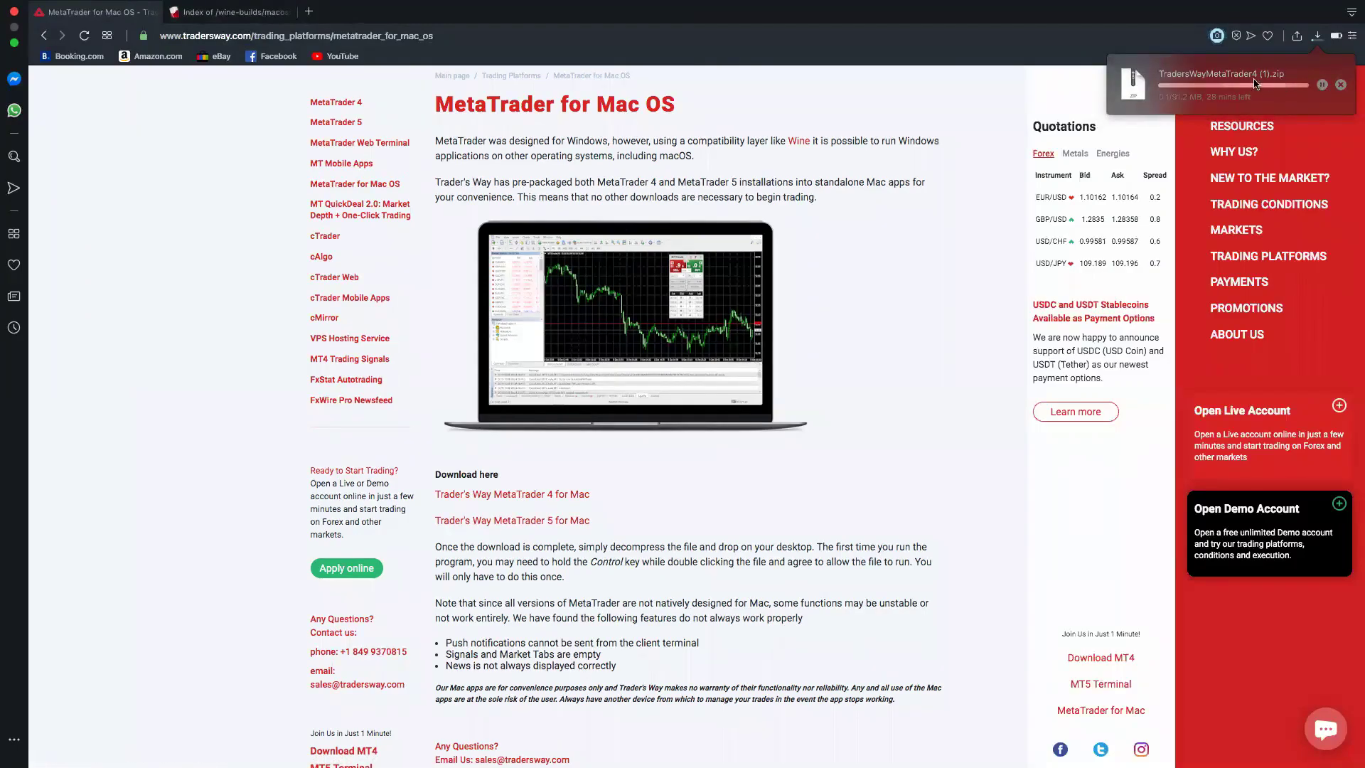
{"action": "left_click", "coordinate": [1321, 85]}
Step: Take the browser out of full screen, minimize it, and open the Downloads folder in Finder
{"action": "mouse_move", "coordinate": [20, 46]}
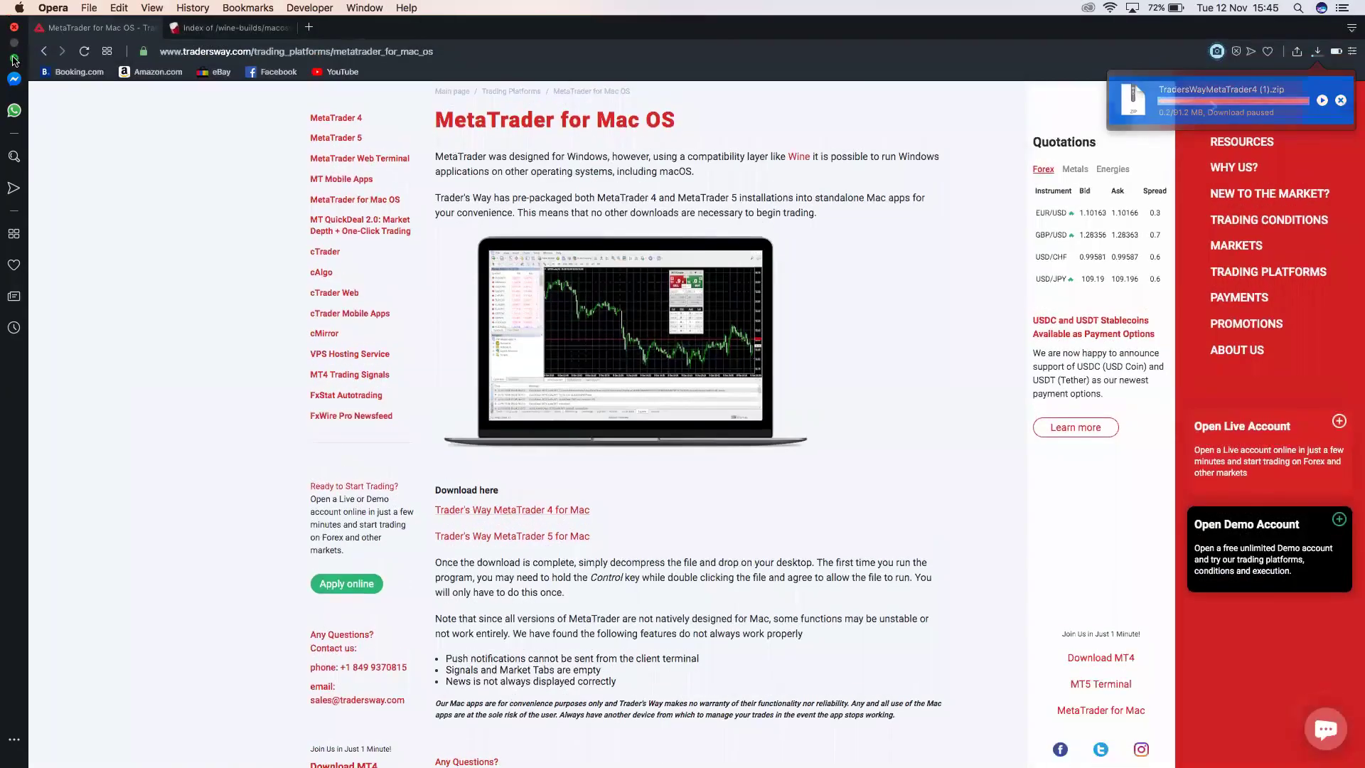
{"action": "left_click", "coordinate": [14, 58]}
{"action": "left_click", "coordinate": [57, 73]}
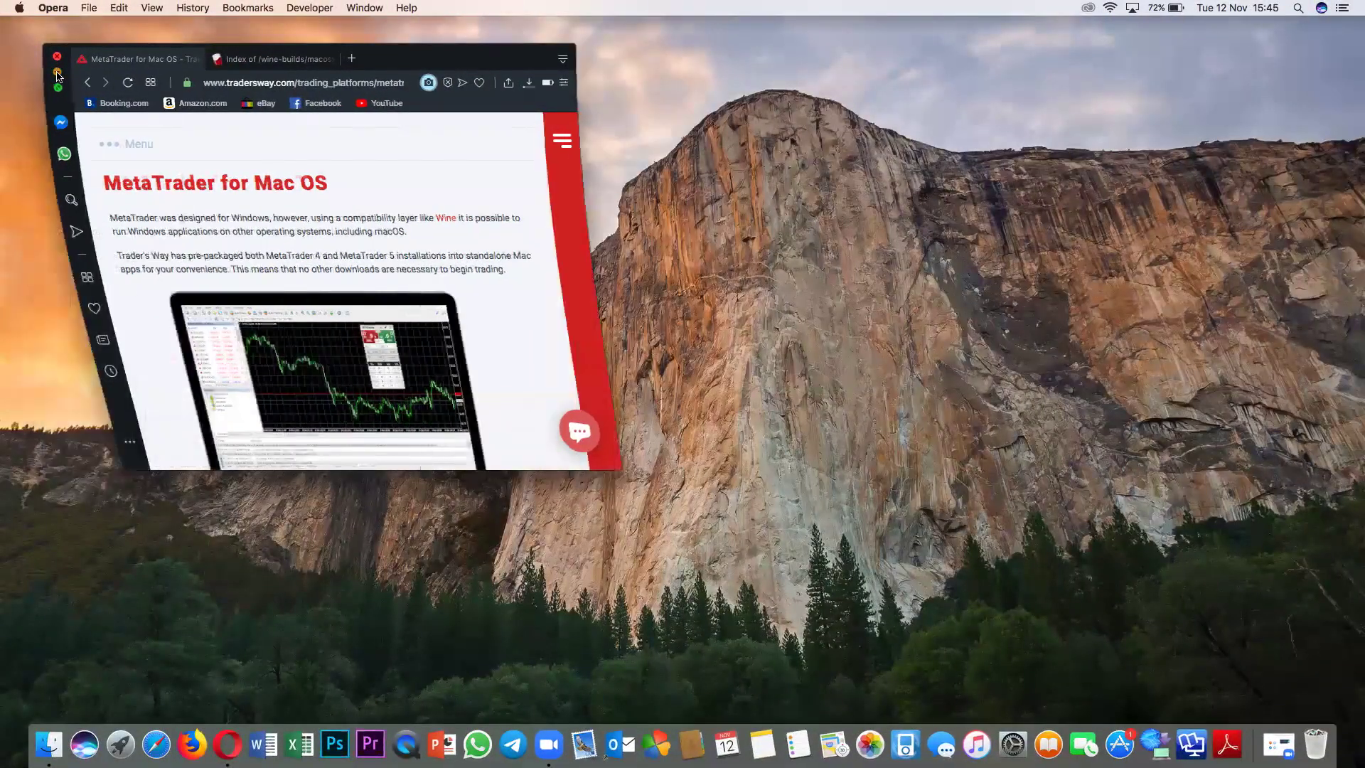
{"action": "left_click", "coordinate": [254, 116]}
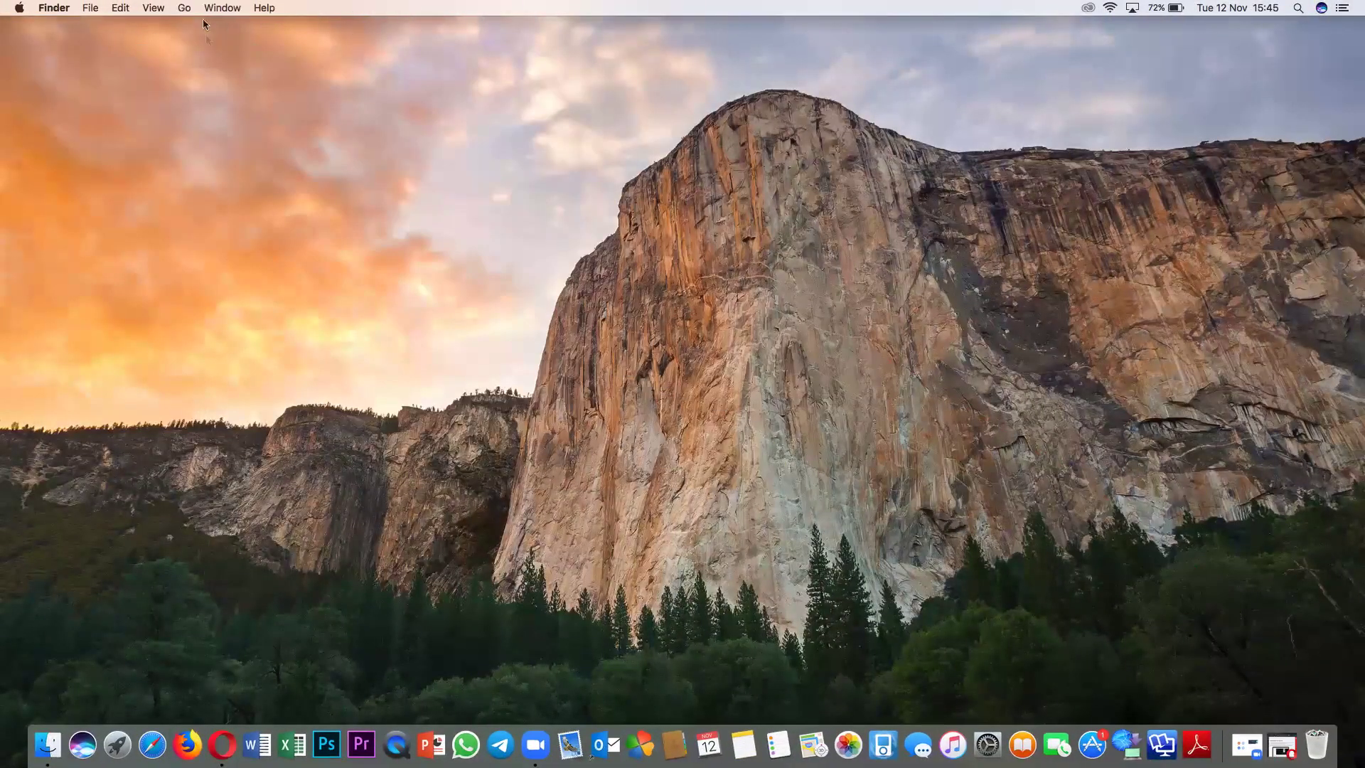
{"action": "left_click", "coordinate": [184, 8]}
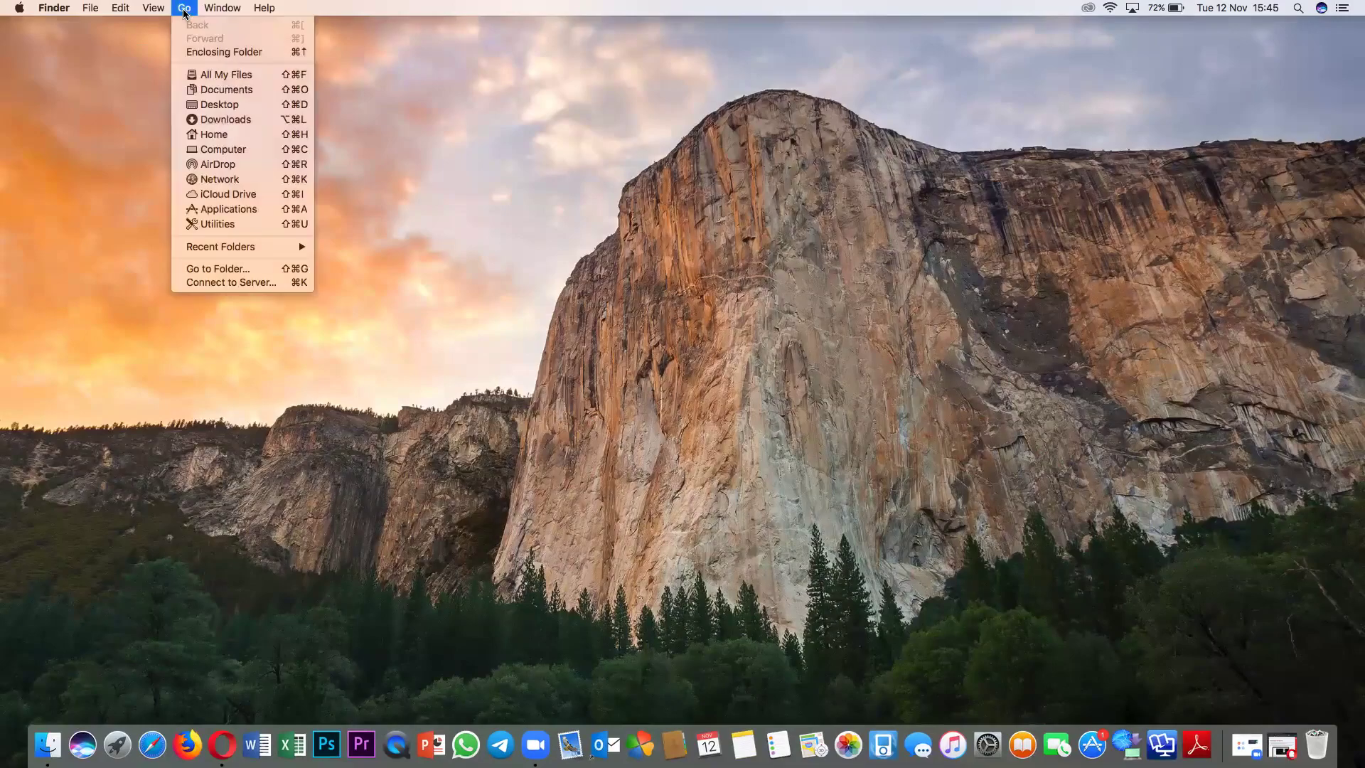
{"action": "left_click", "coordinate": [232, 118]}
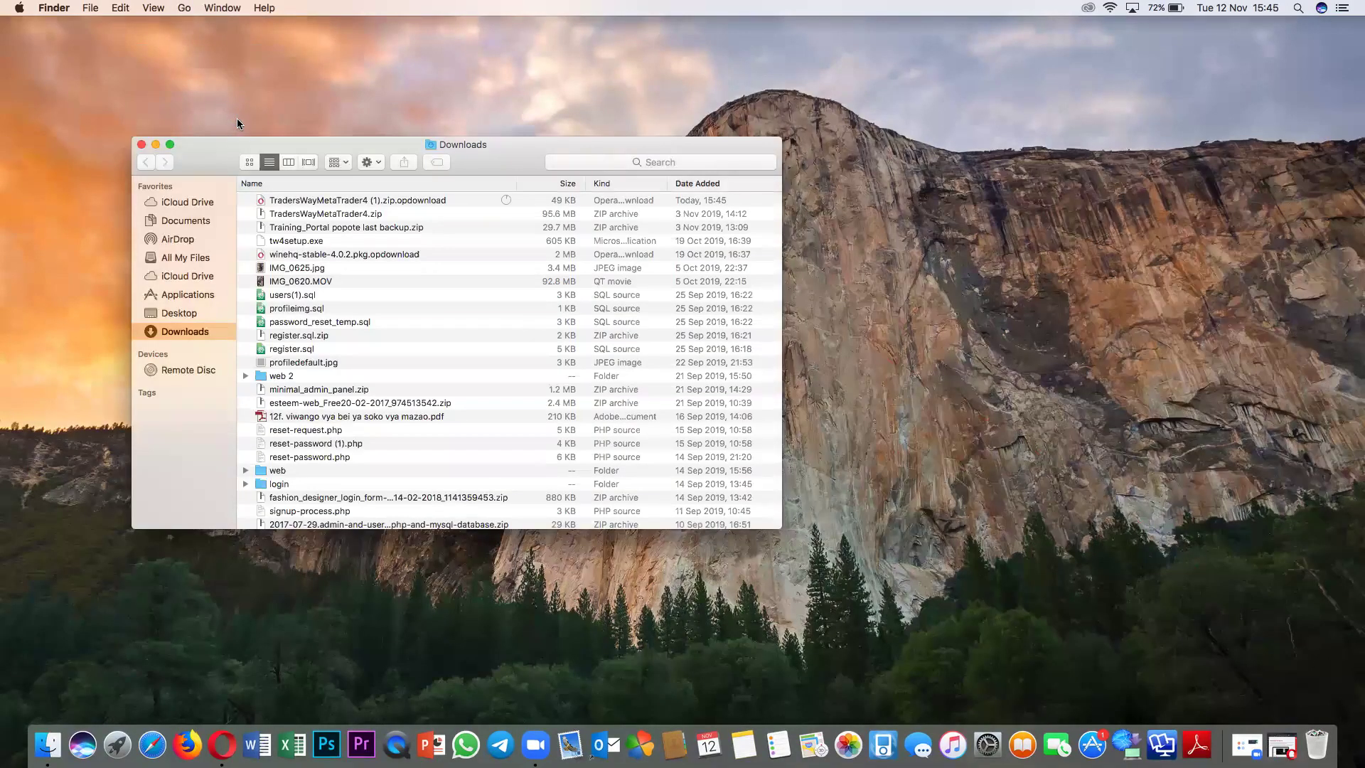
Step: Move the partial download TradersWayMetaTrader4 (1).zip.opdownload to the Trash
{"action": "left_click", "coordinate": [325, 203]}
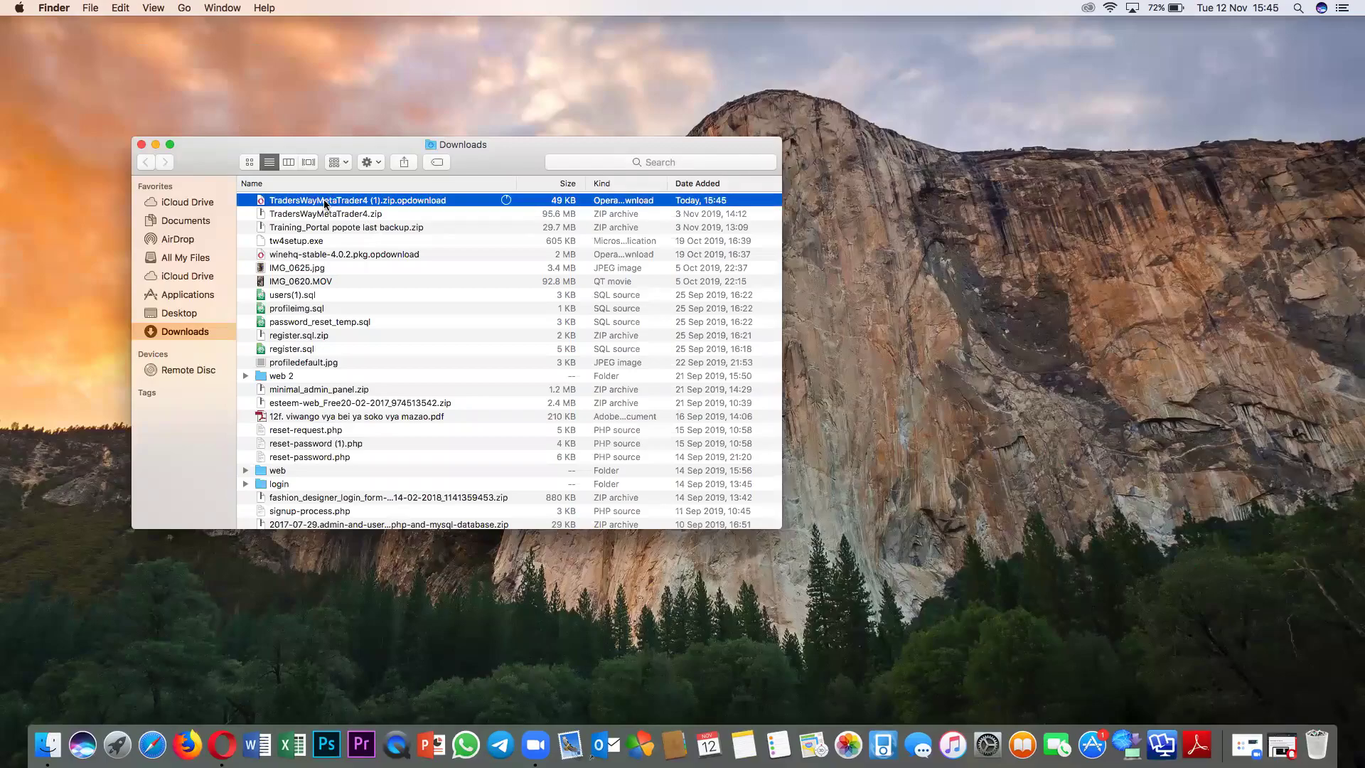
{"action": "right_click", "coordinate": [325, 203]}
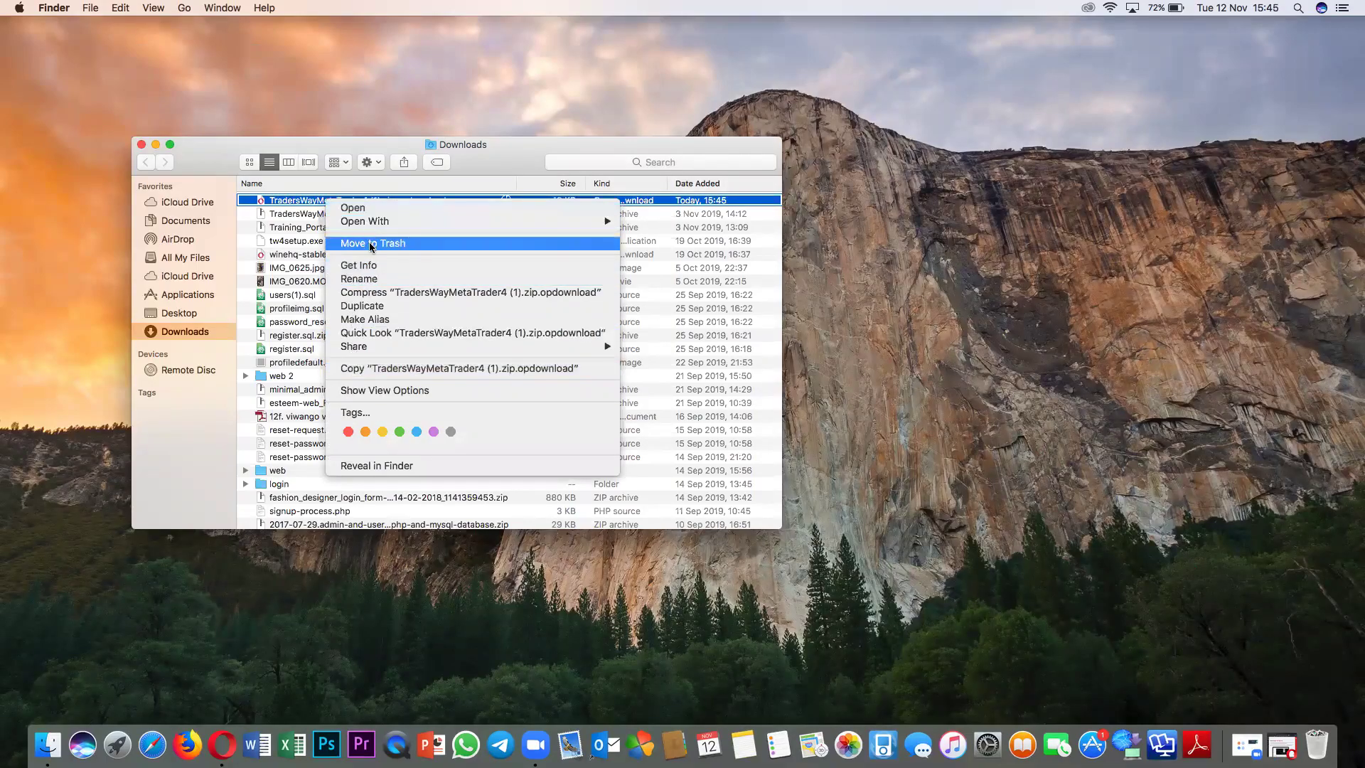
{"action": "key", "text": "Escape"}
{"action": "key", "text": "shift+Down"}
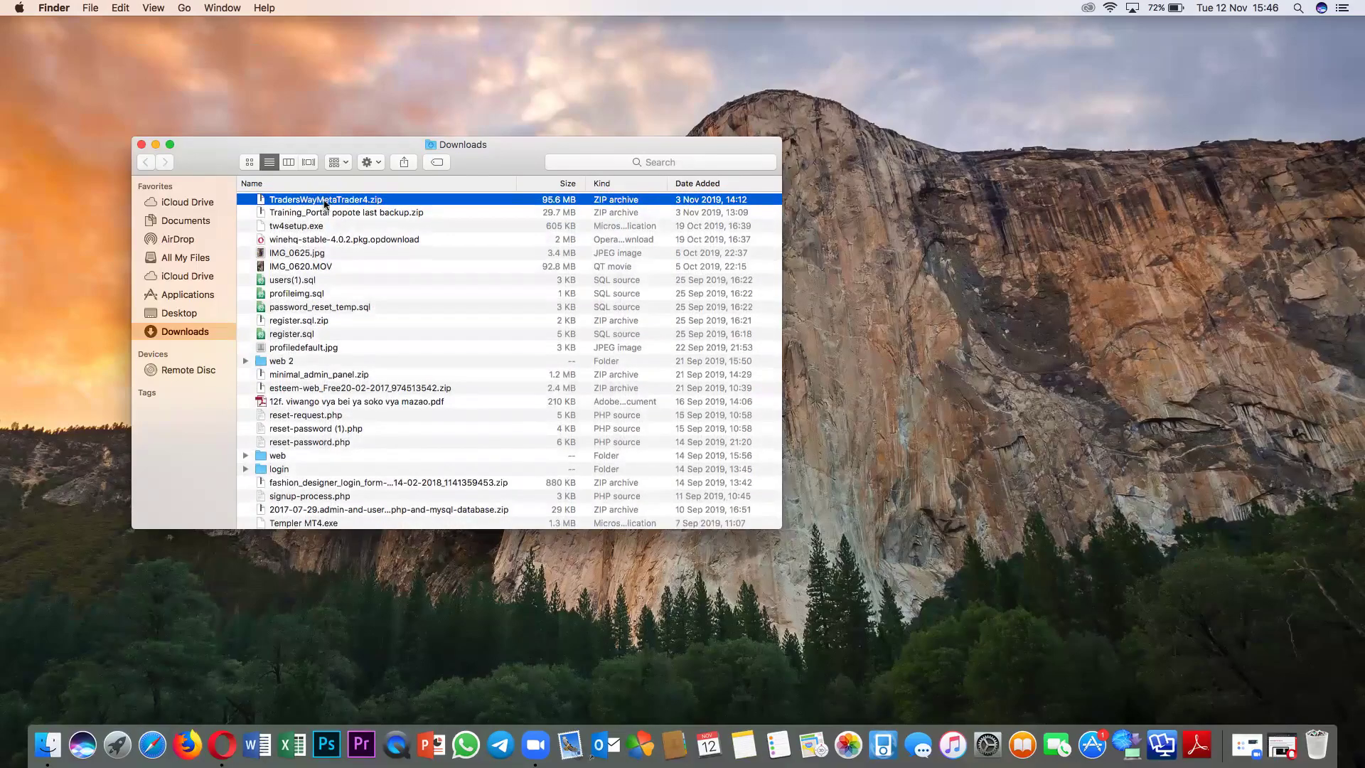
Step: Extract TradersWayMetaTrader4.zip and move the Traders Way MetaTrader 4 application to the desktop
{"action": "double_click", "coordinate": [369, 201]}
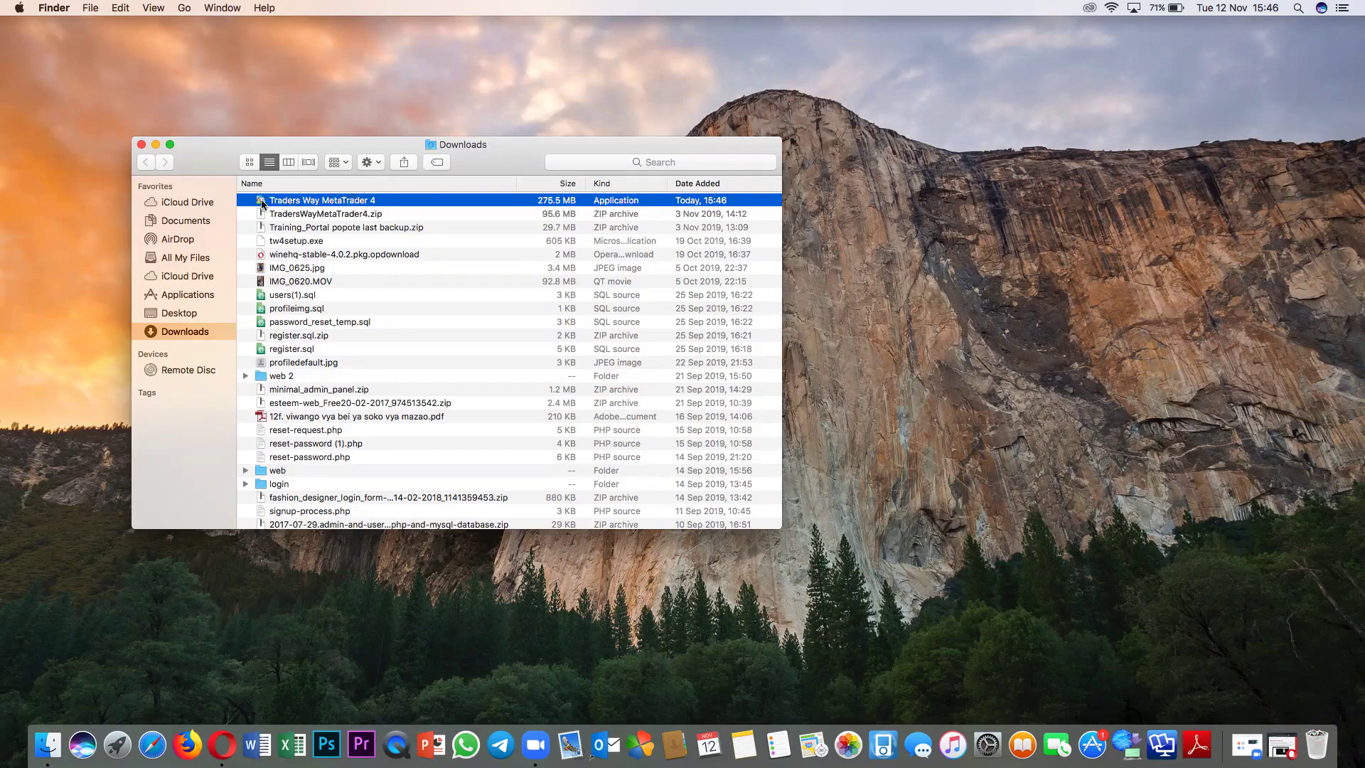
{"action": "left_click_drag", "start_coordinate": [261, 204], "coordinate": [907, 65]}
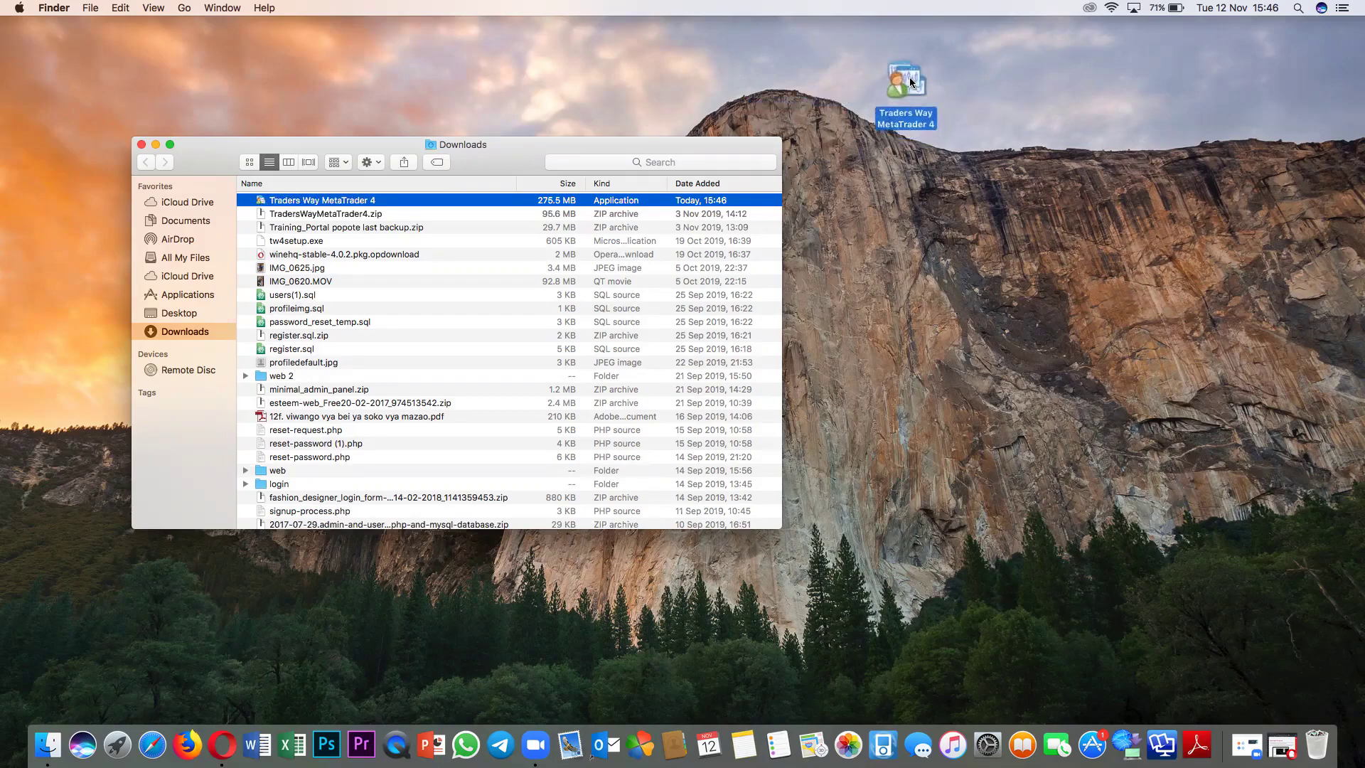
{"action": "left_click", "coordinate": [944, 67]}
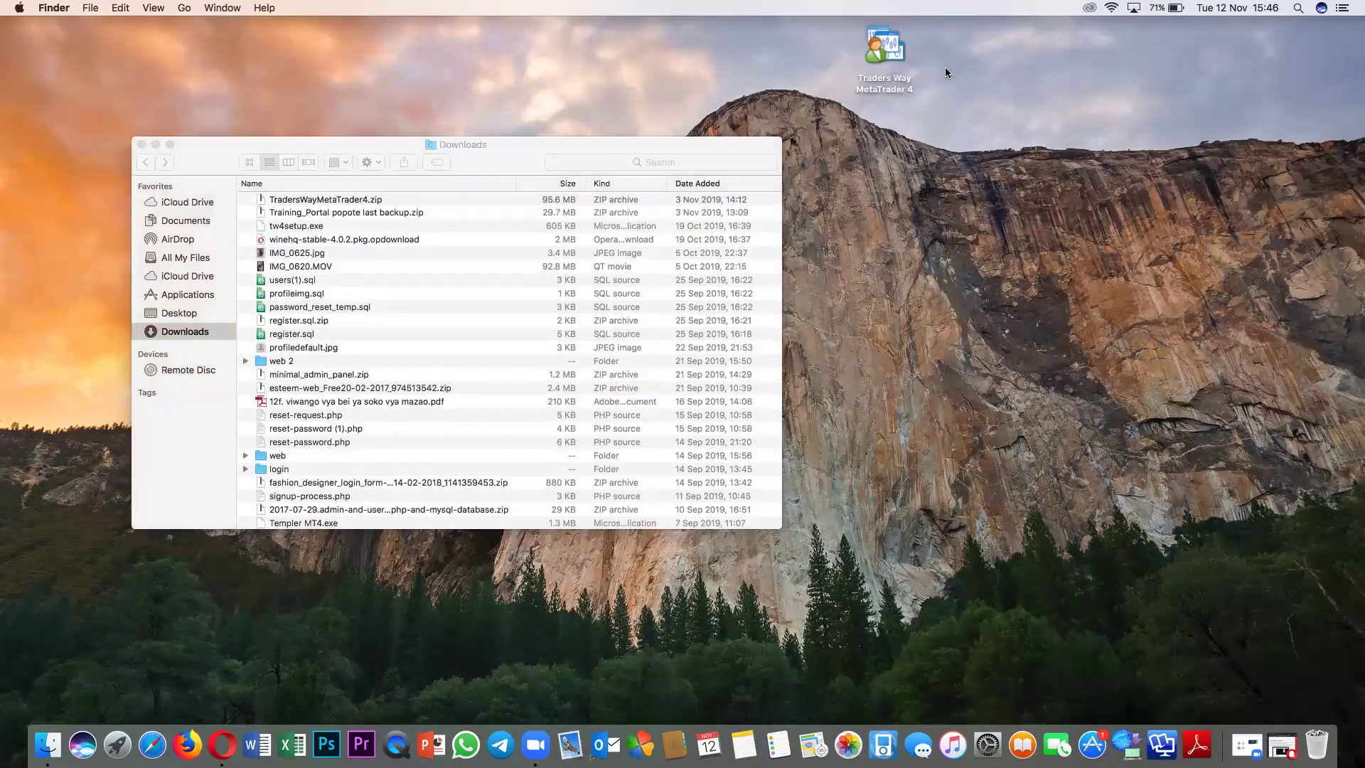
Step: Try to launch Traders Way MetaTrader 4 from the desktop and minimize the Downloads window
{"action": "left_click", "coordinate": [868, 86]}
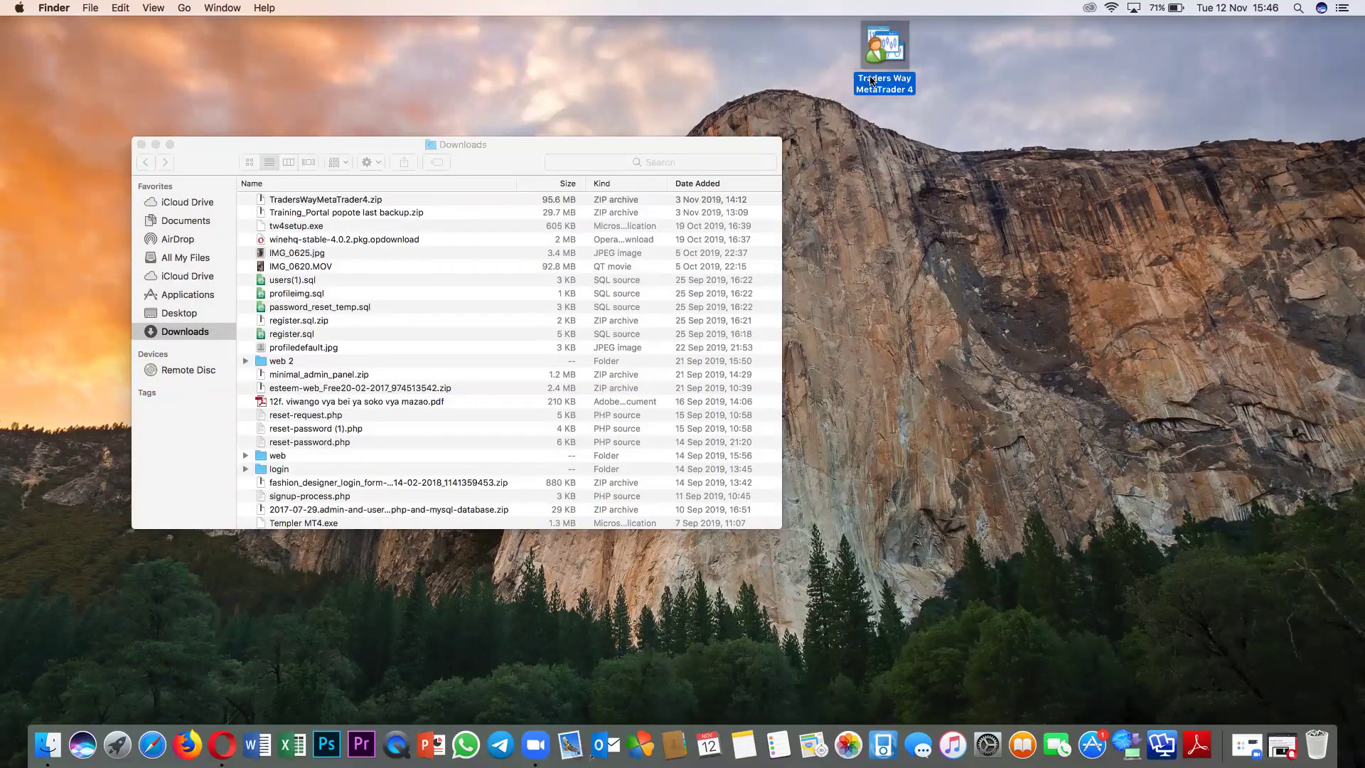
{"action": "double_click", "coordinate": [884, 43]}
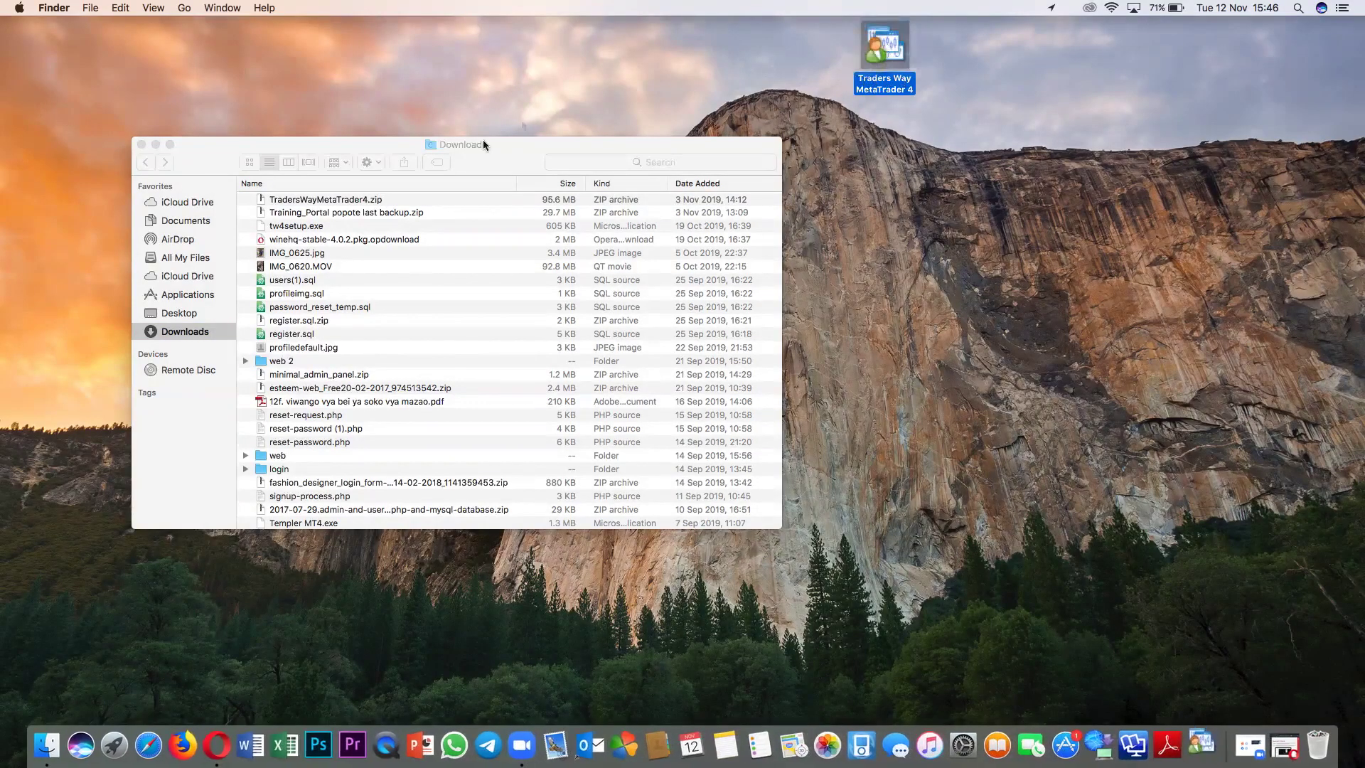
{"action": "left_click_drag", "start_coordinate": [645, 143], "coordinate": [594, 202]}
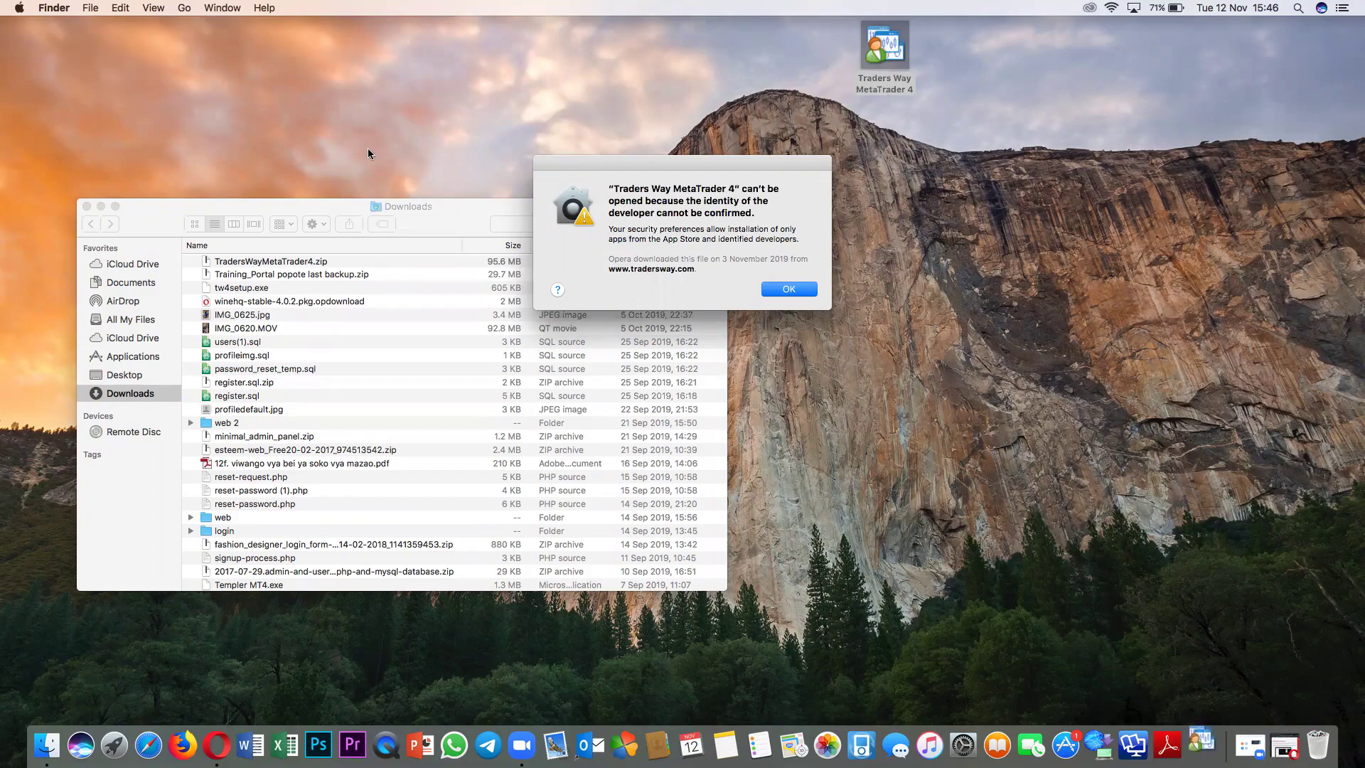
{"action": "left_click", "coordinate": [100, 206]}
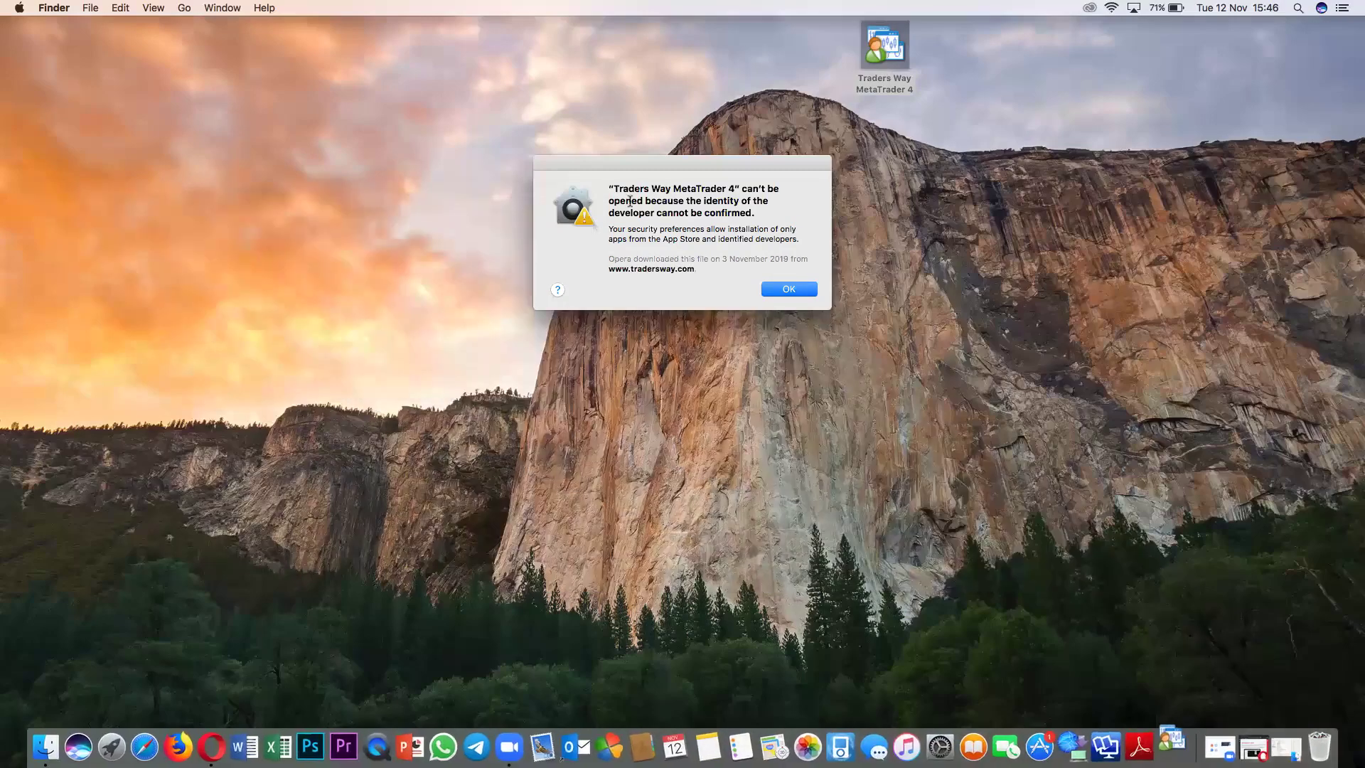
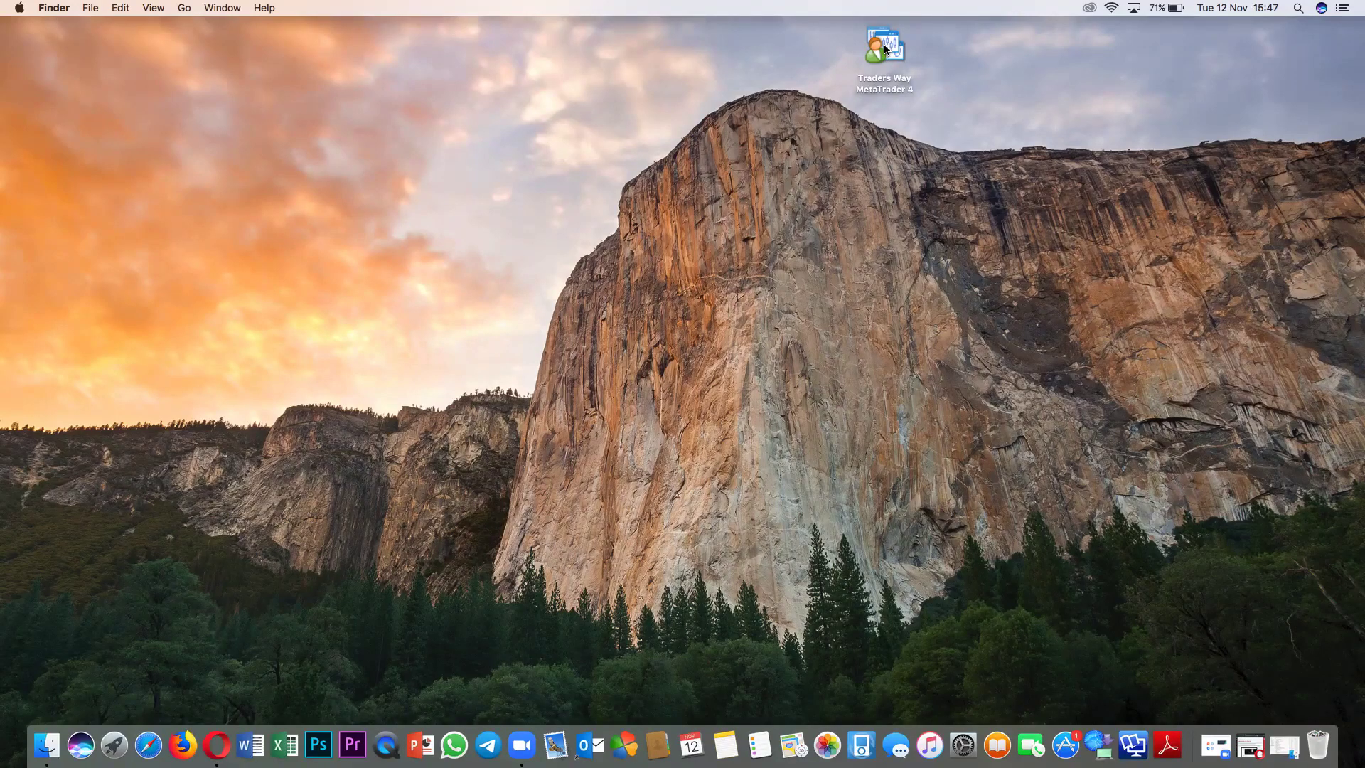
{"action": "right_click", "coordinate": [885, 48]}
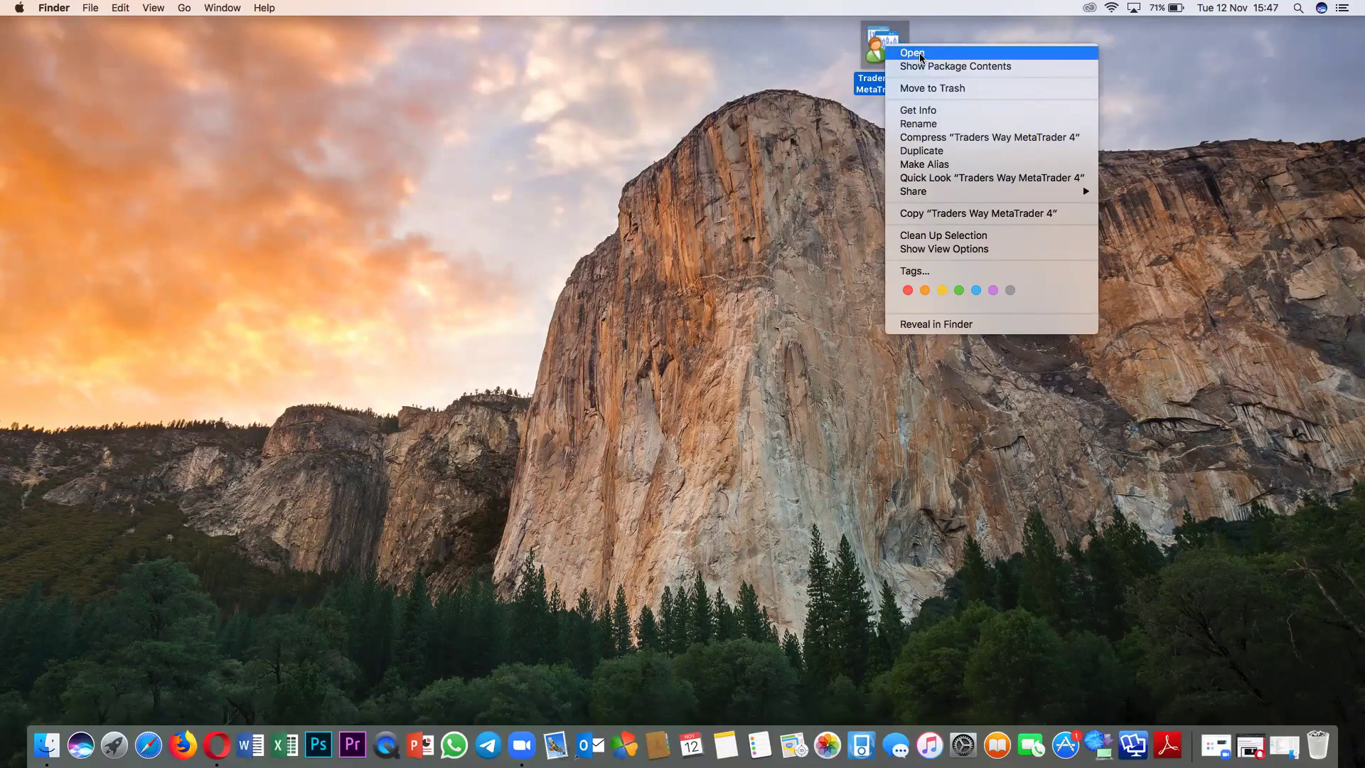
{"action": "left_click", "coordinate": [912, 53]}
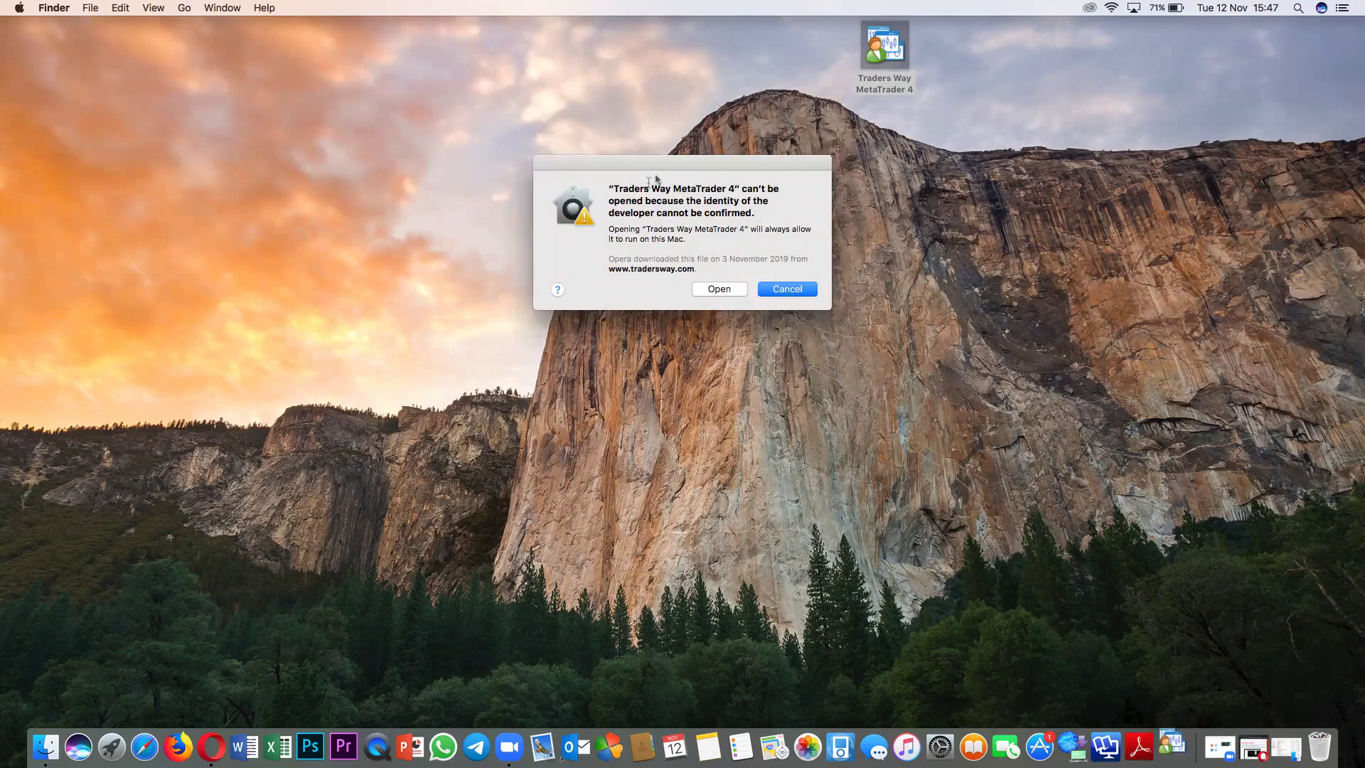
{"action": "left_click_drag", "start_coordinate": [653, 161], "coordinate": [697, 154]}
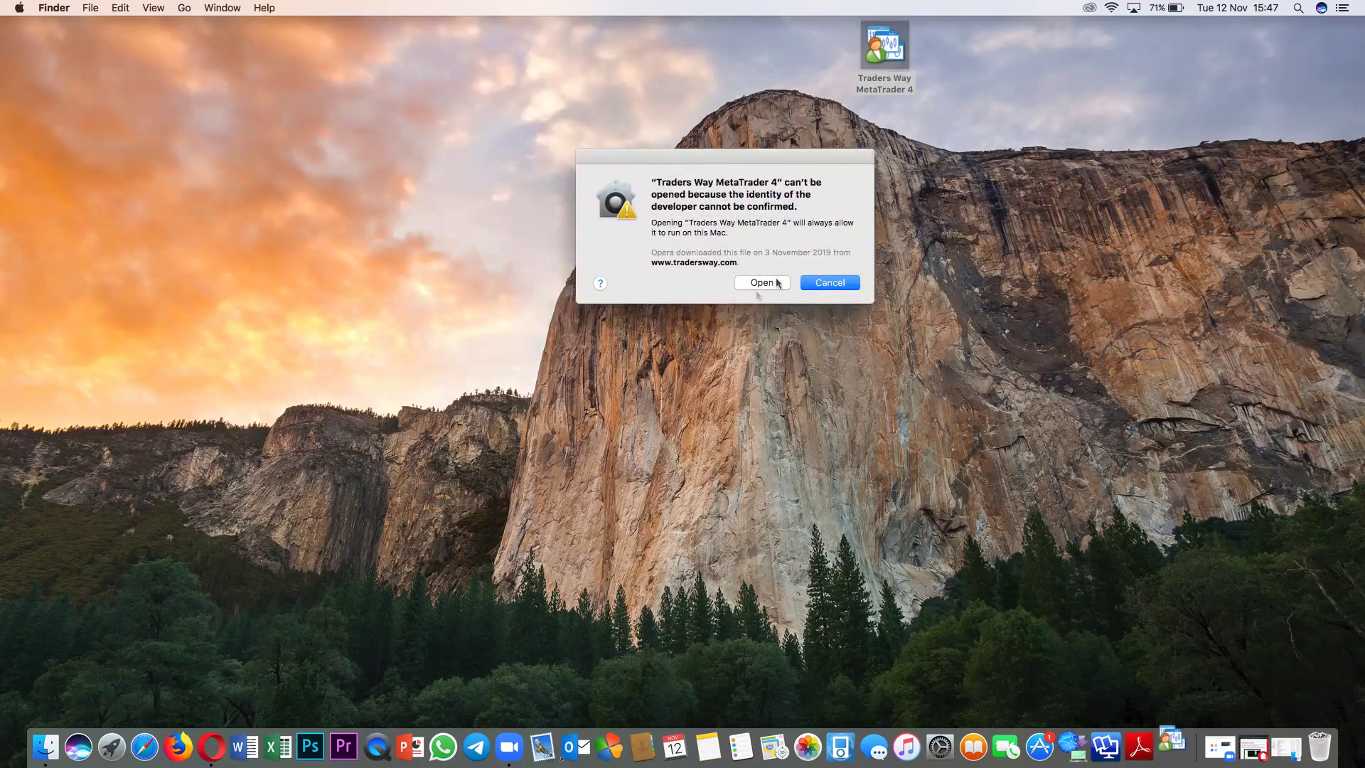
{"action": "left_click", "coordinate": [842, 281]}
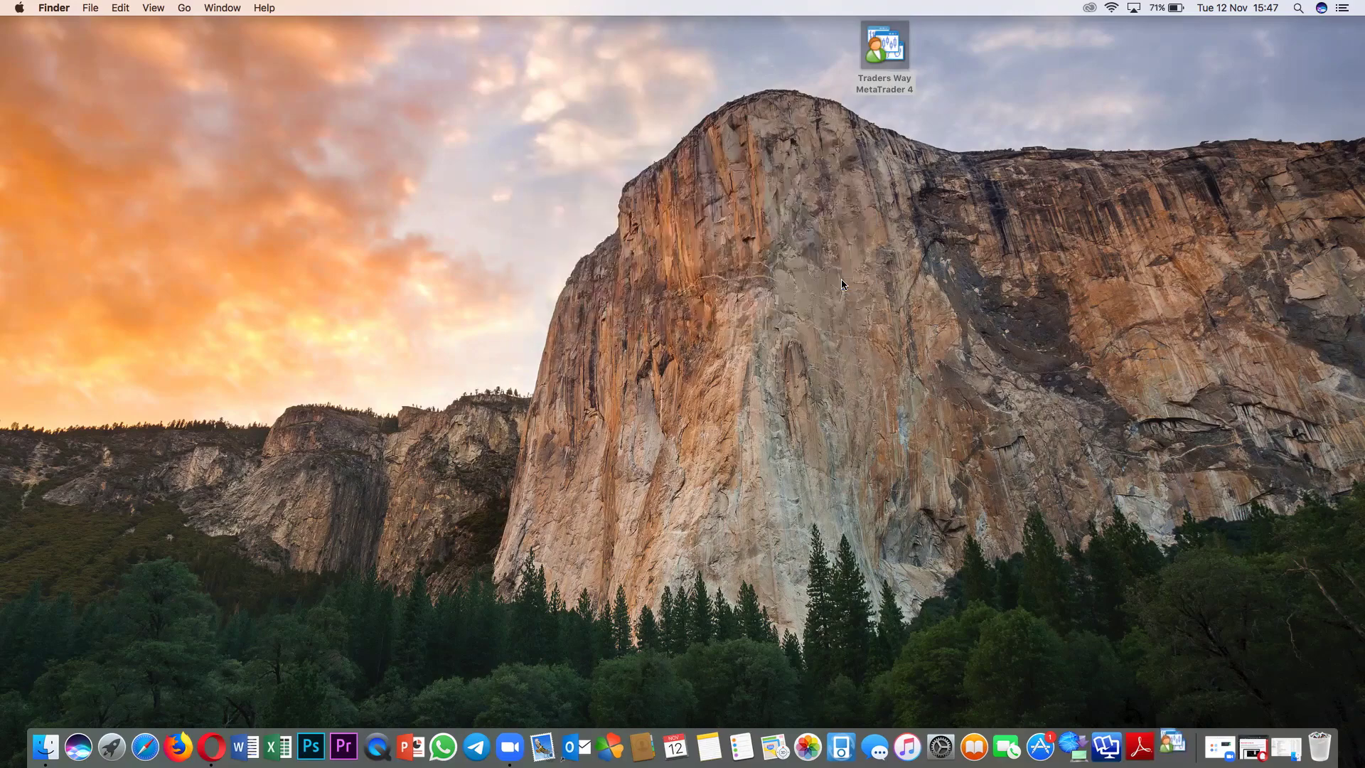
Step: Try to launch Traders Way MetaTrader 4 from the desktop, dismiss the developer warning, and cancel another opening attempt
{"action": "double_click", "coordinate": [893, 44]}
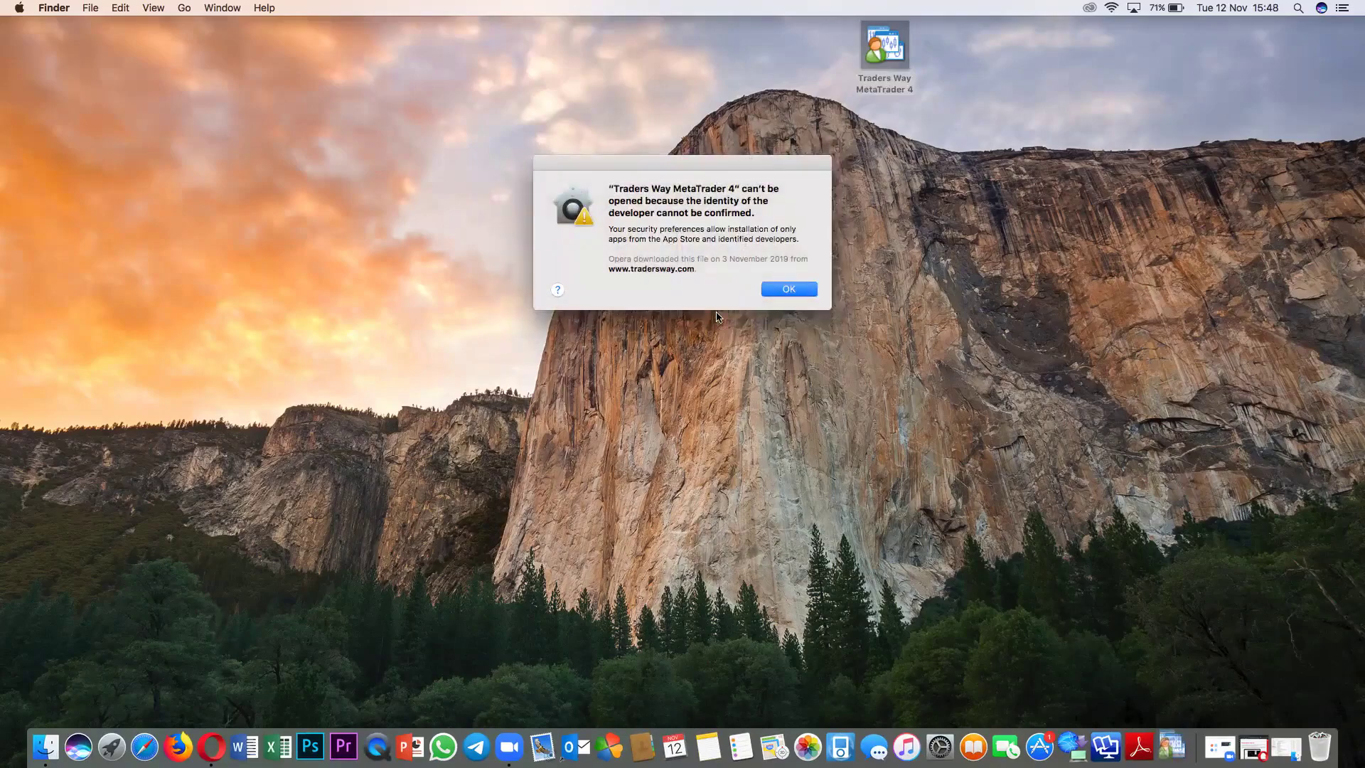
{"action": "left_click", "coordinate": [783, 288]}
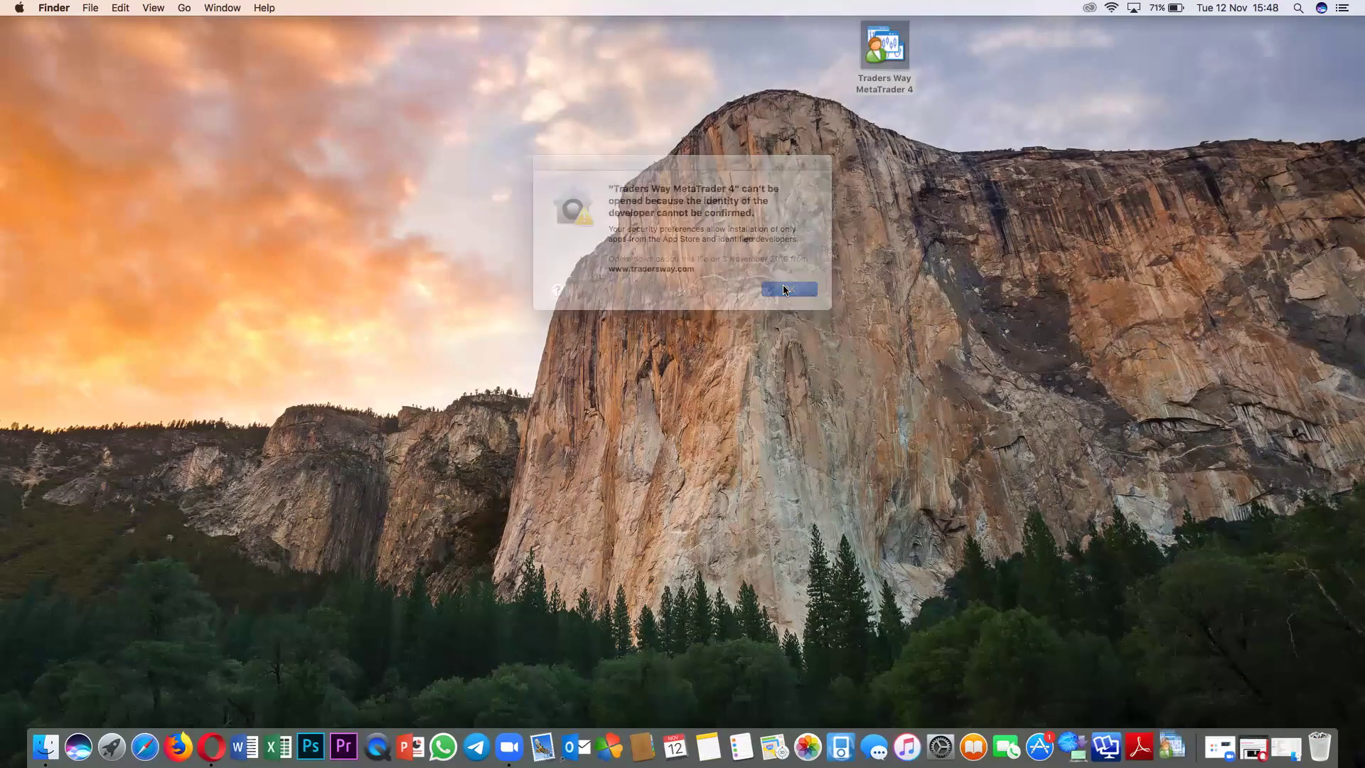
{"action": "right_click", "coordinate": [881, 55]}
{"action": "right_click", "coordinate": [881, 55]}
{"action": "left_click", "coordinate": [913, 65]}
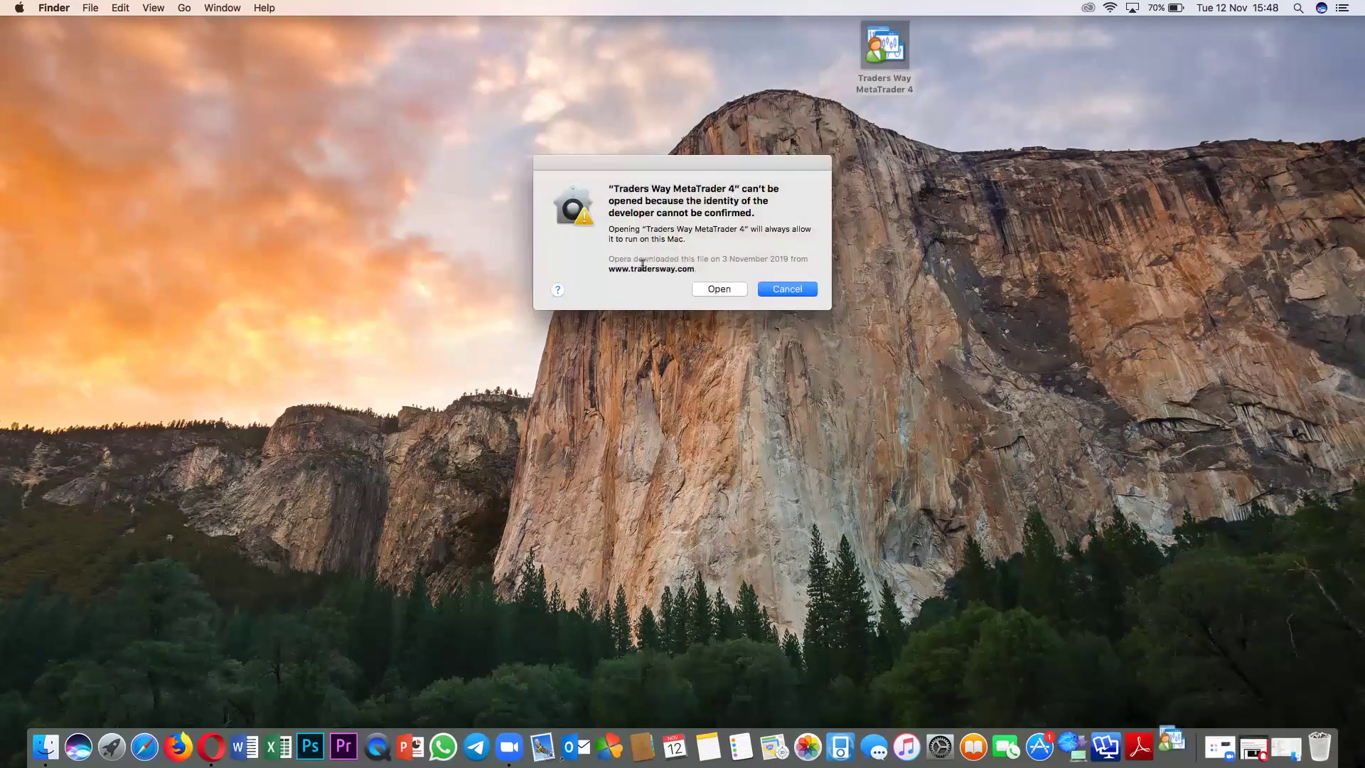
{"action": "left_click", "coordinate": [791, 289]}
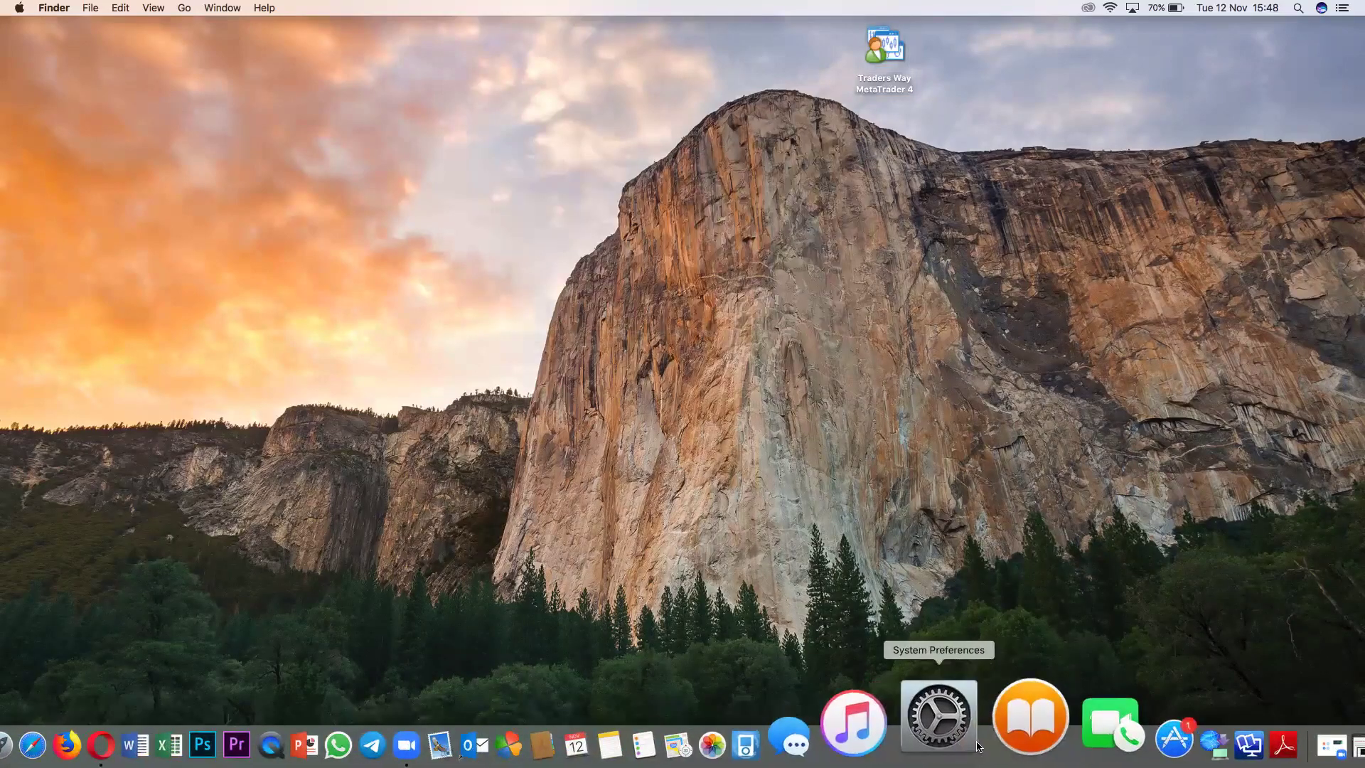
Step: Check the option for opening the blocked Traders Way MetaTrader 4 in the Security & Privacy settings of System Preferences
{"action": "left_click", "coordinate": [989, 711]}
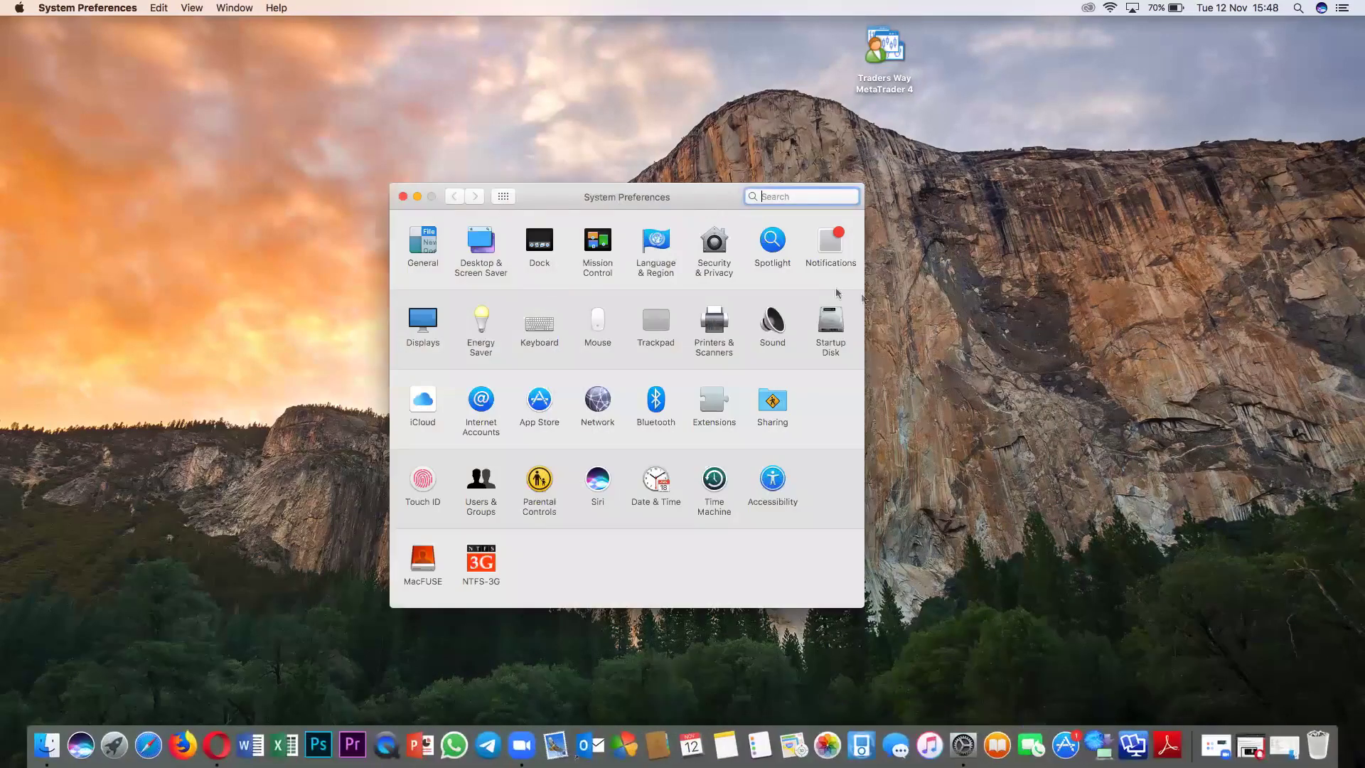
{"action": "left_click", "coordinate": [716, 243]}
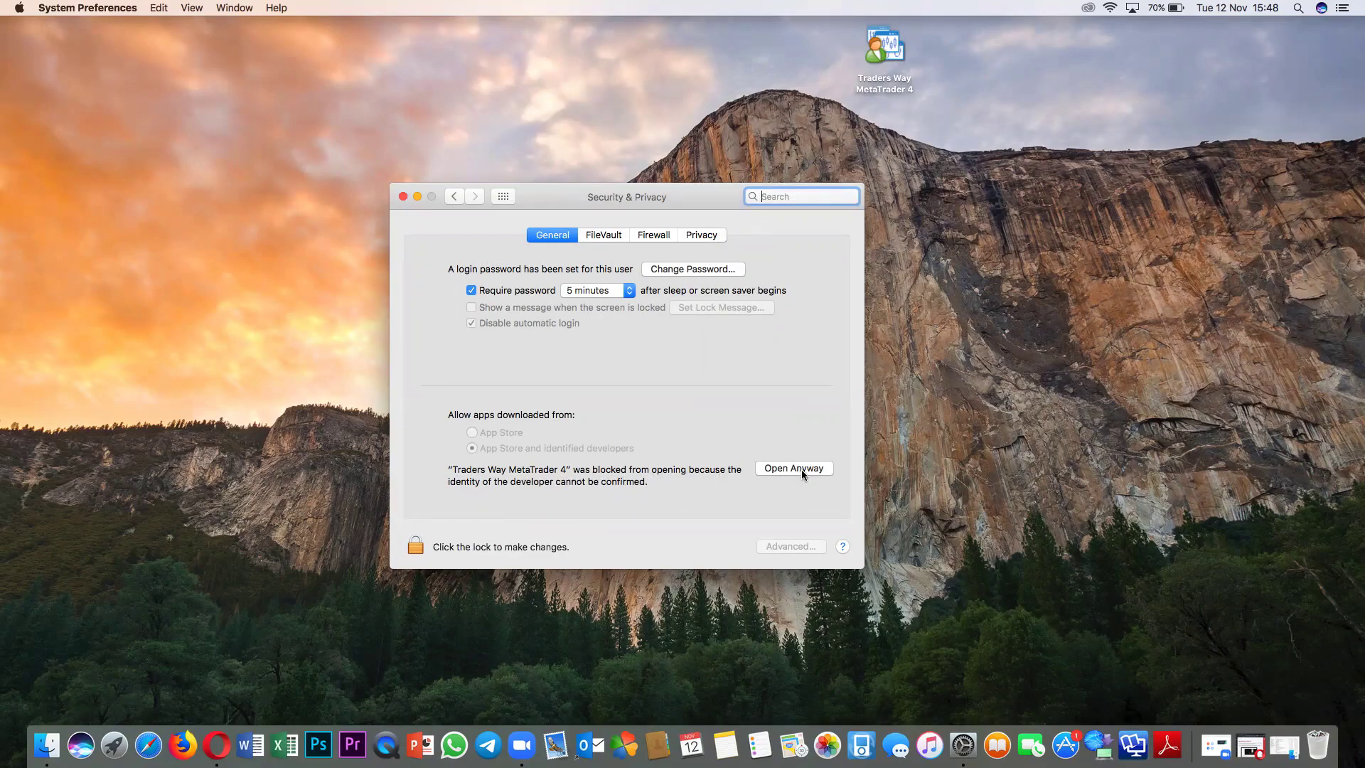
{"action": "left_click", "coordinate": [403, 196]}
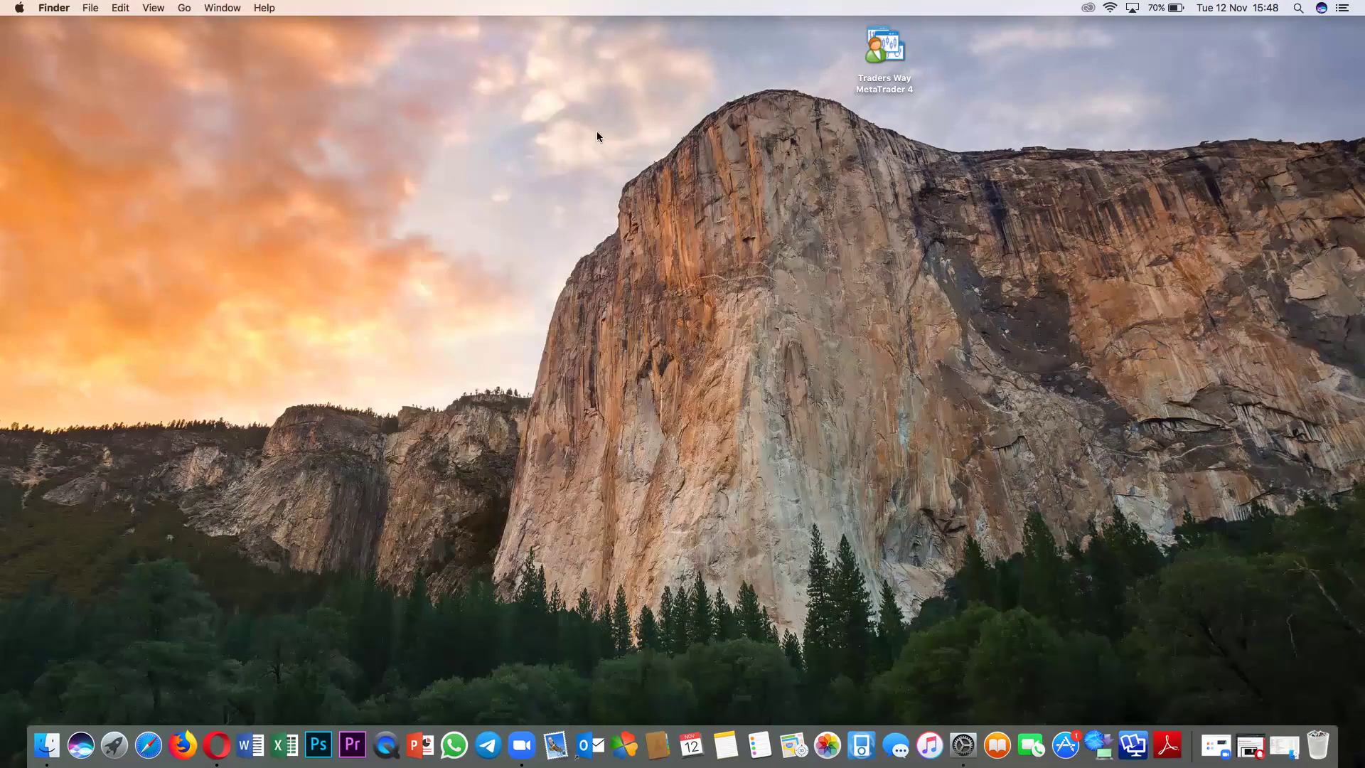
Step: Open Traders Way MetaTrader 4 from the desktop and approve running it despite the unconfirmed developer
{"action": "right_click", "coordinate": [885, 51]}
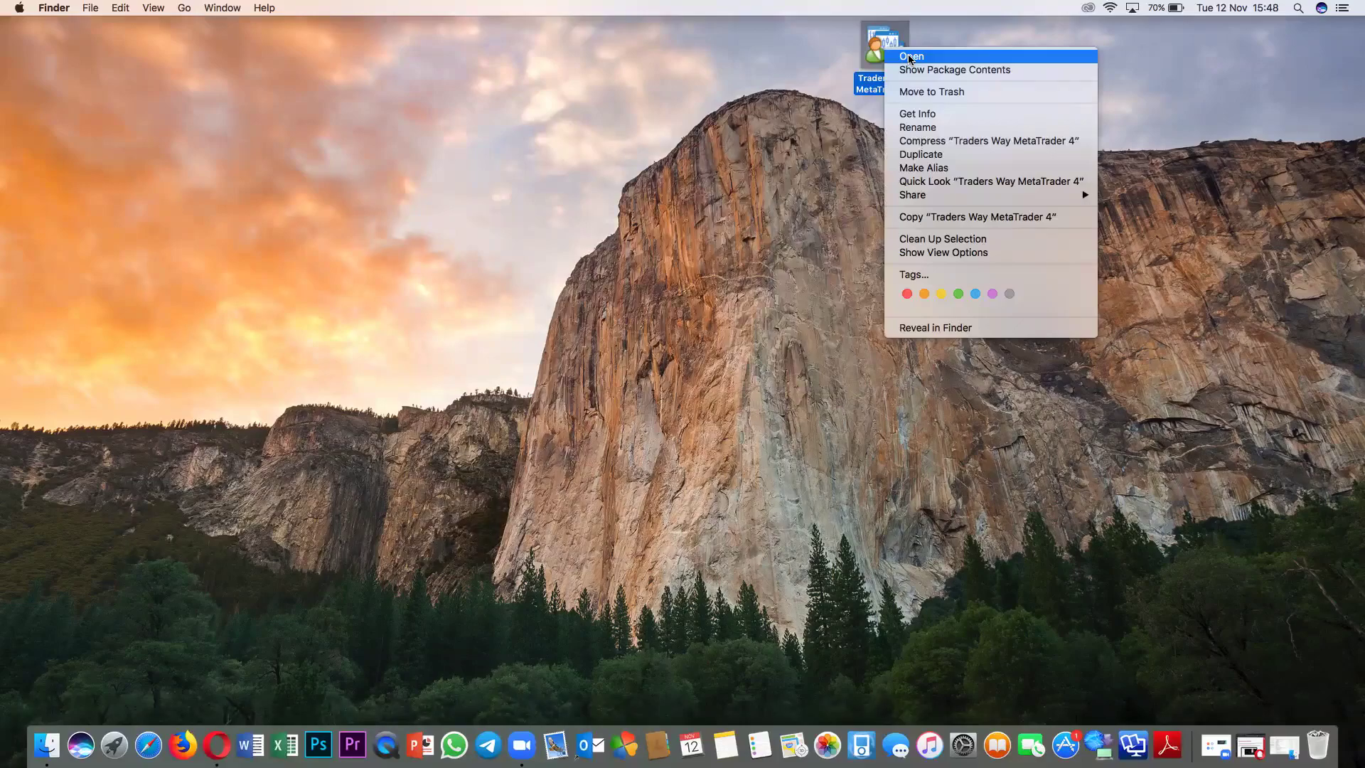
{"action": "left_click", "coordinate": [910, 57]}
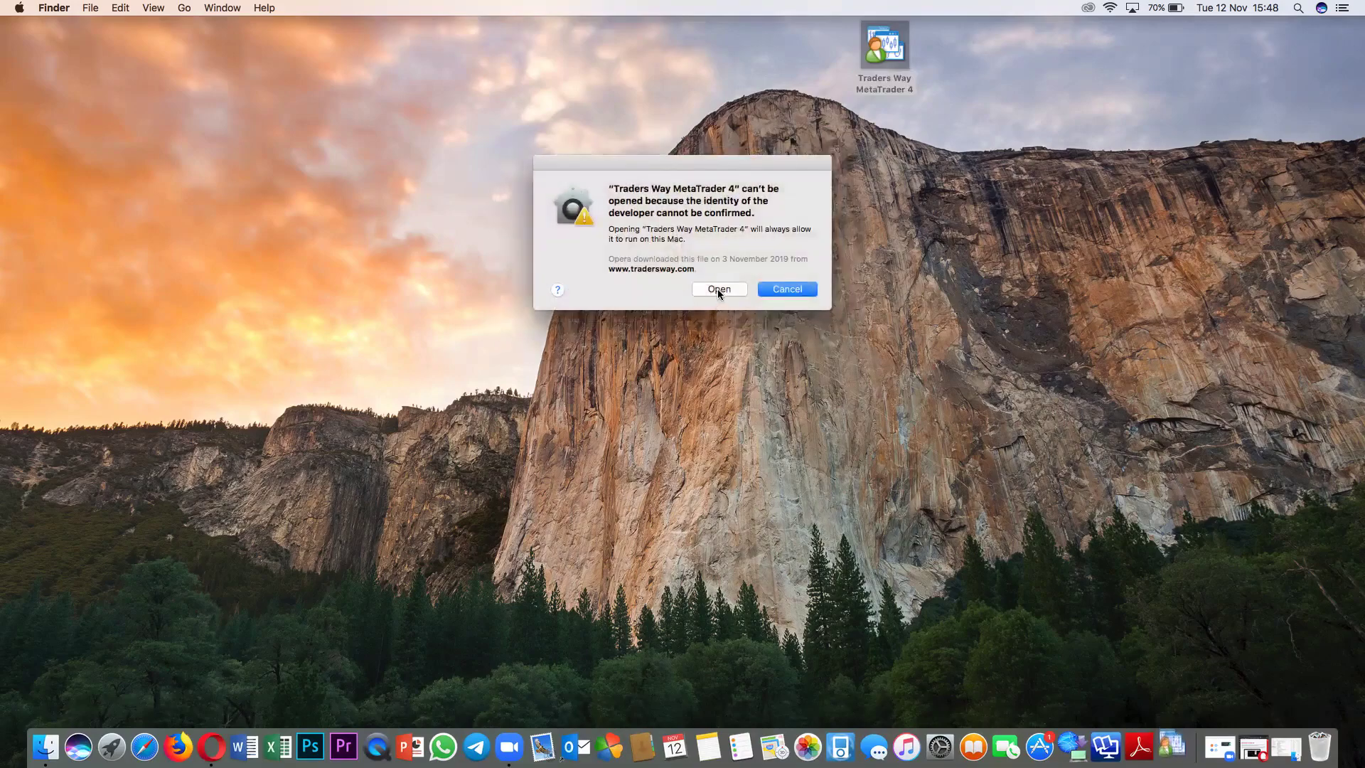
{"action": "left_click", "coordinate": [718, 287]}
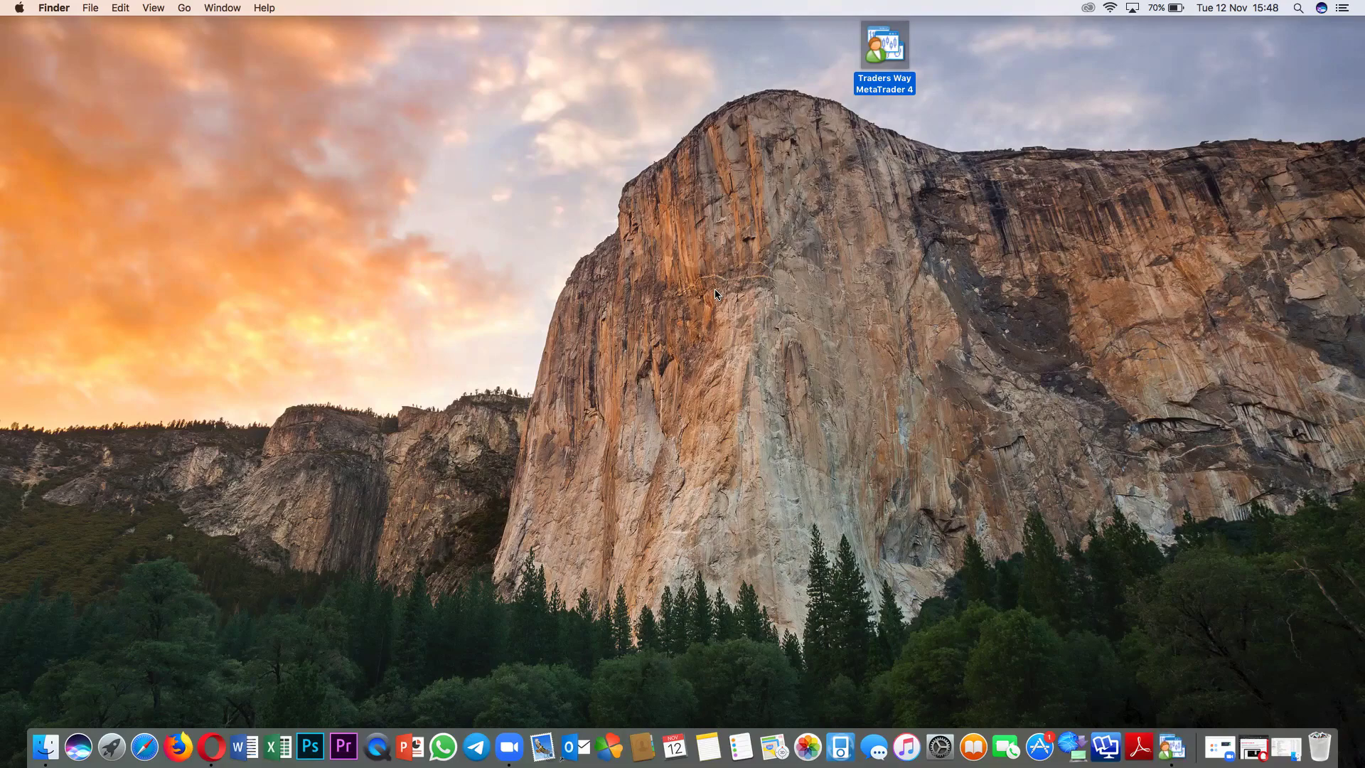
{"action": "left_click", "coordinate": [714, 288]}
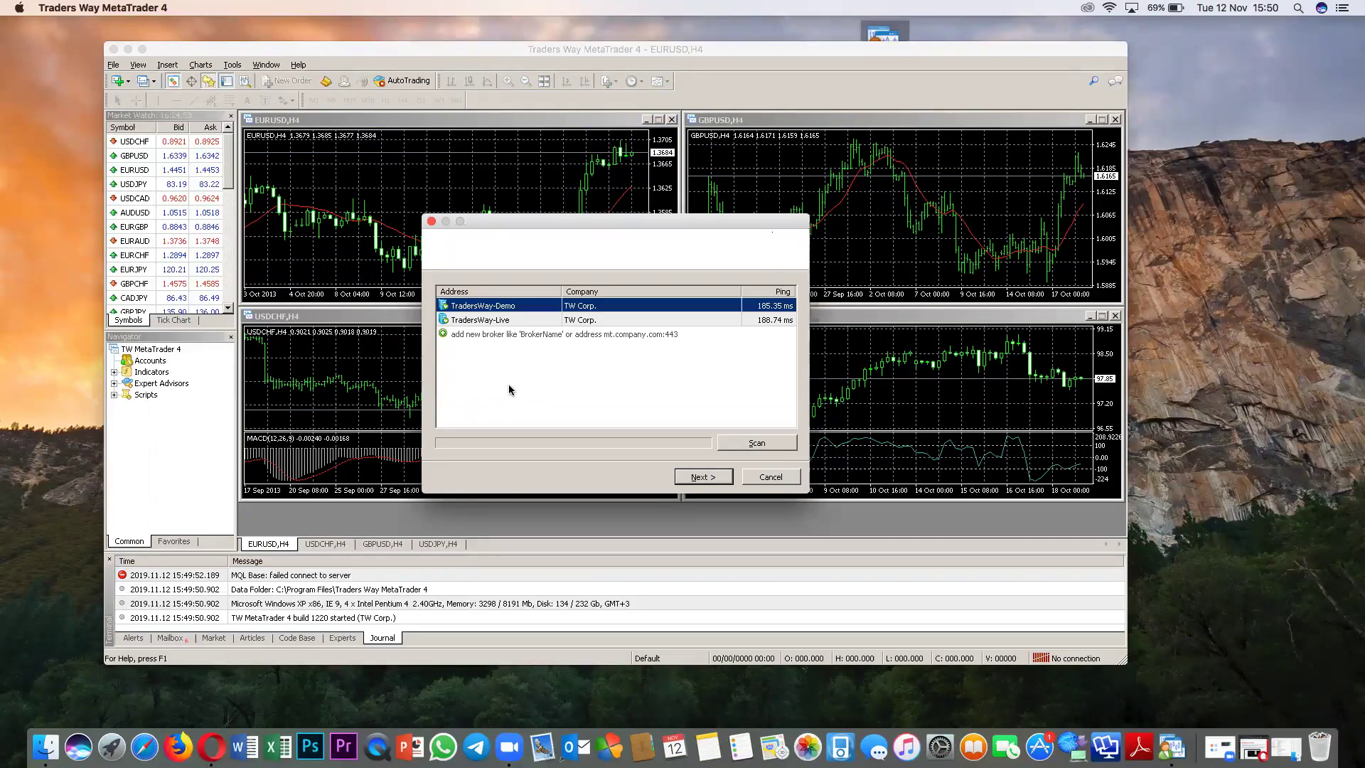
Step: Search for the broker tickmill in the trading server list and scan the found servers
{"action": "left_click", "coordinate": [462, 334]}
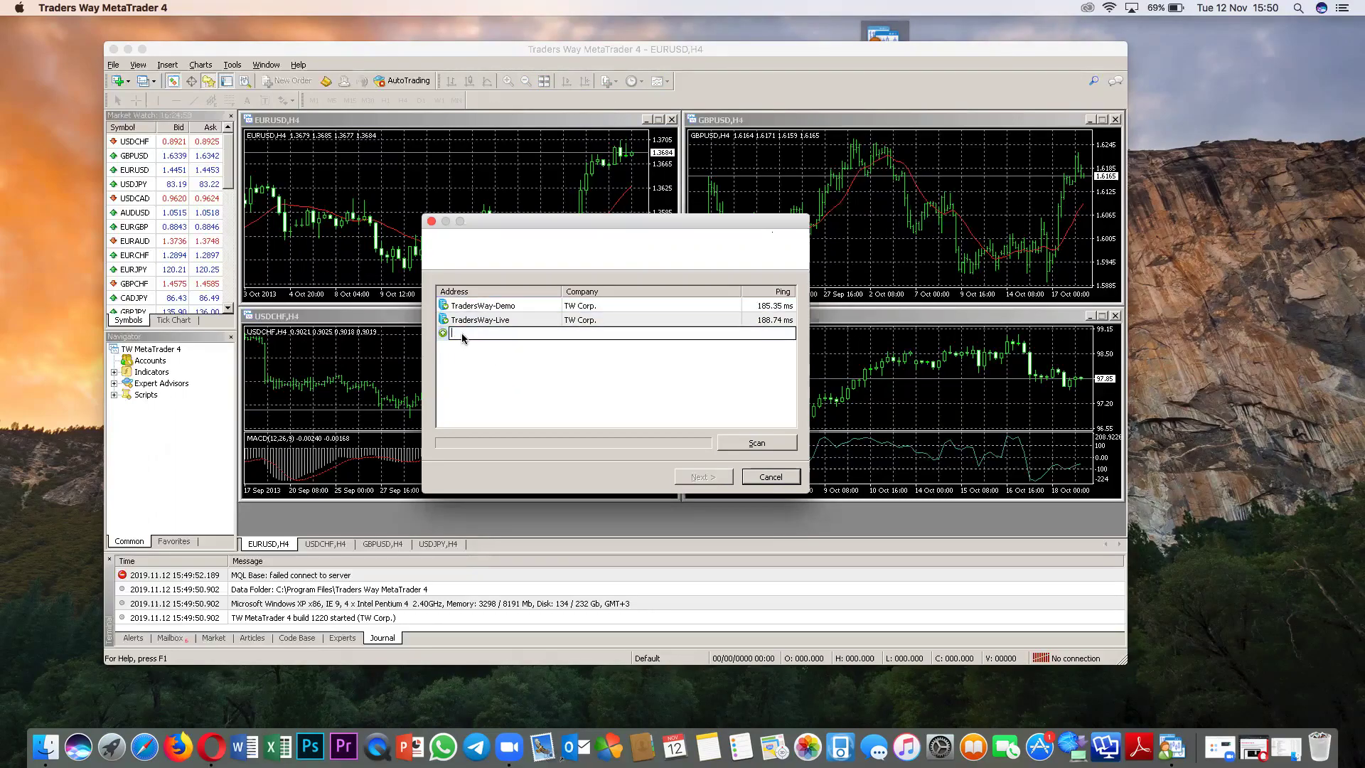
{"action": "left_click", "coordinate": [518, 386]}
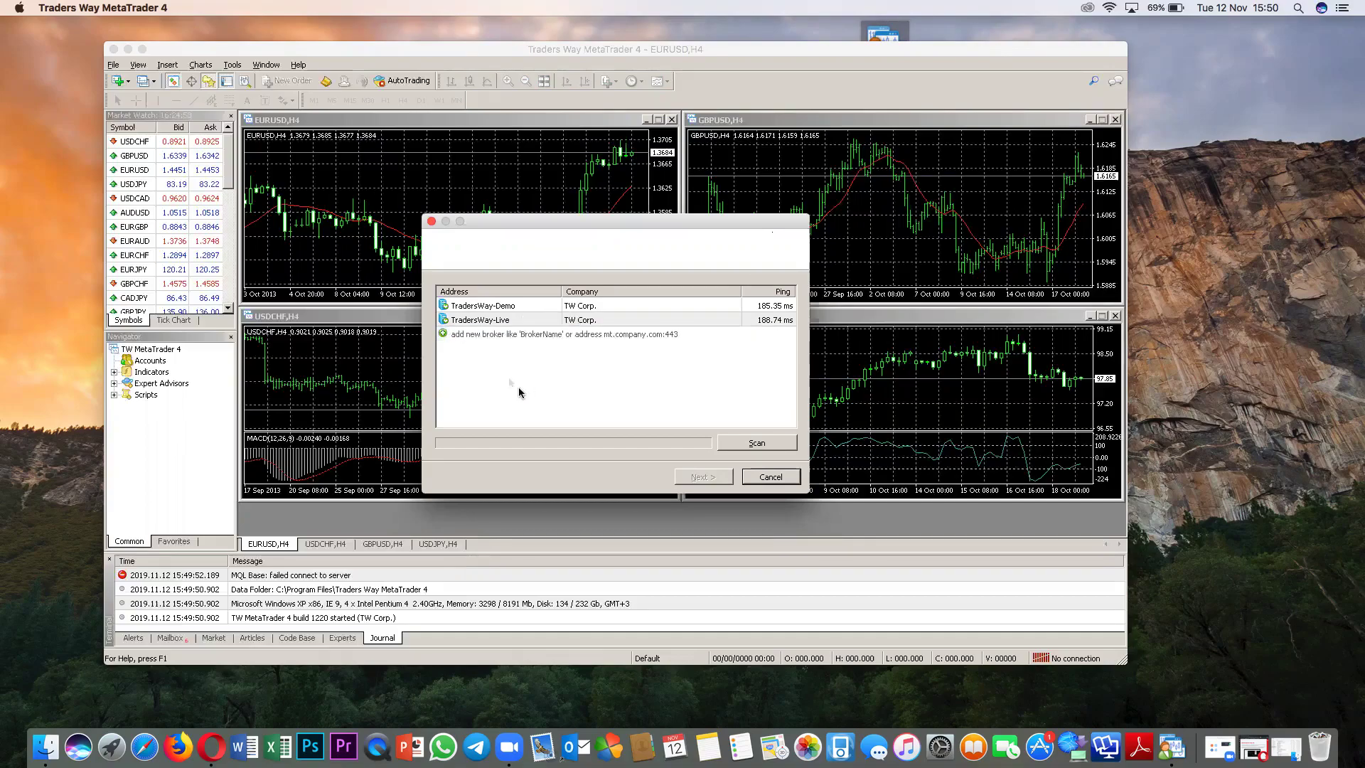
{"action": "left_click", "coordinate": [495, 334]}
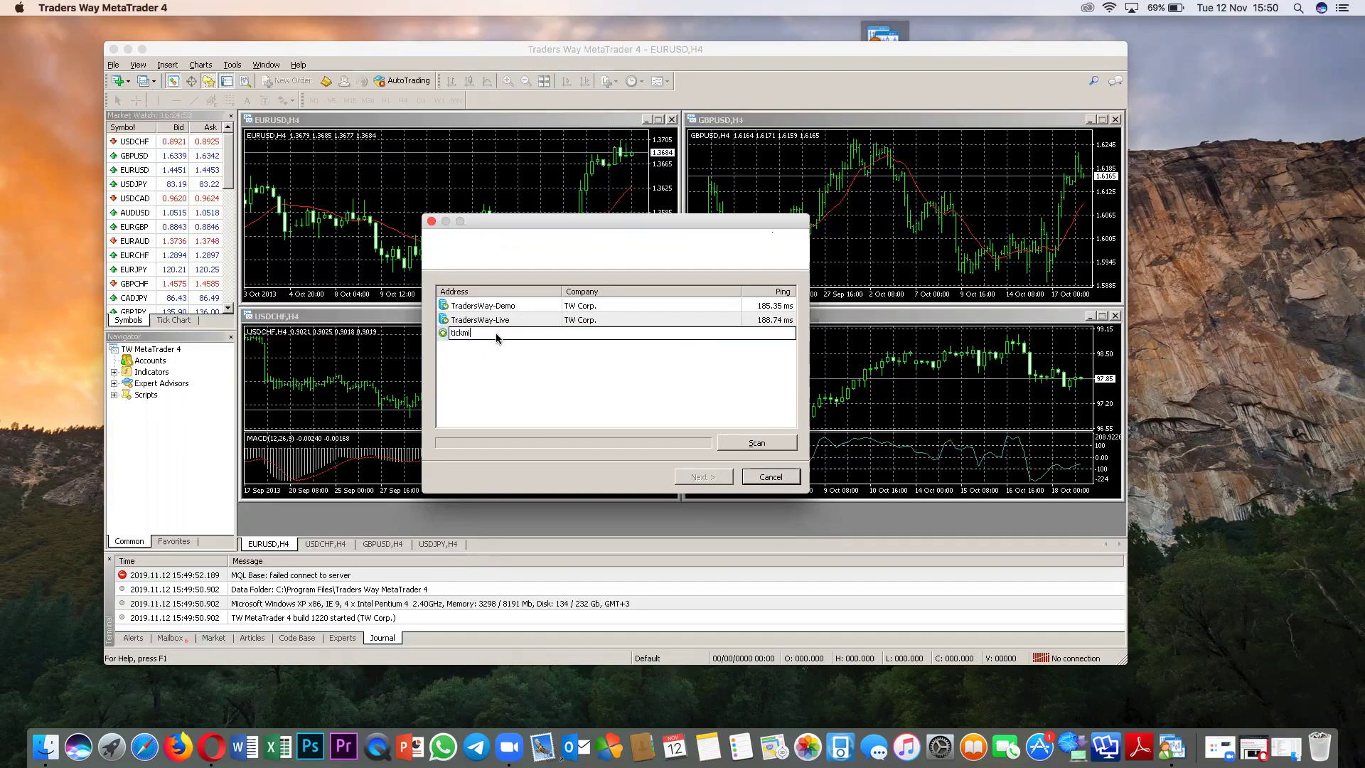
{"action": "key", "text": "Return"}
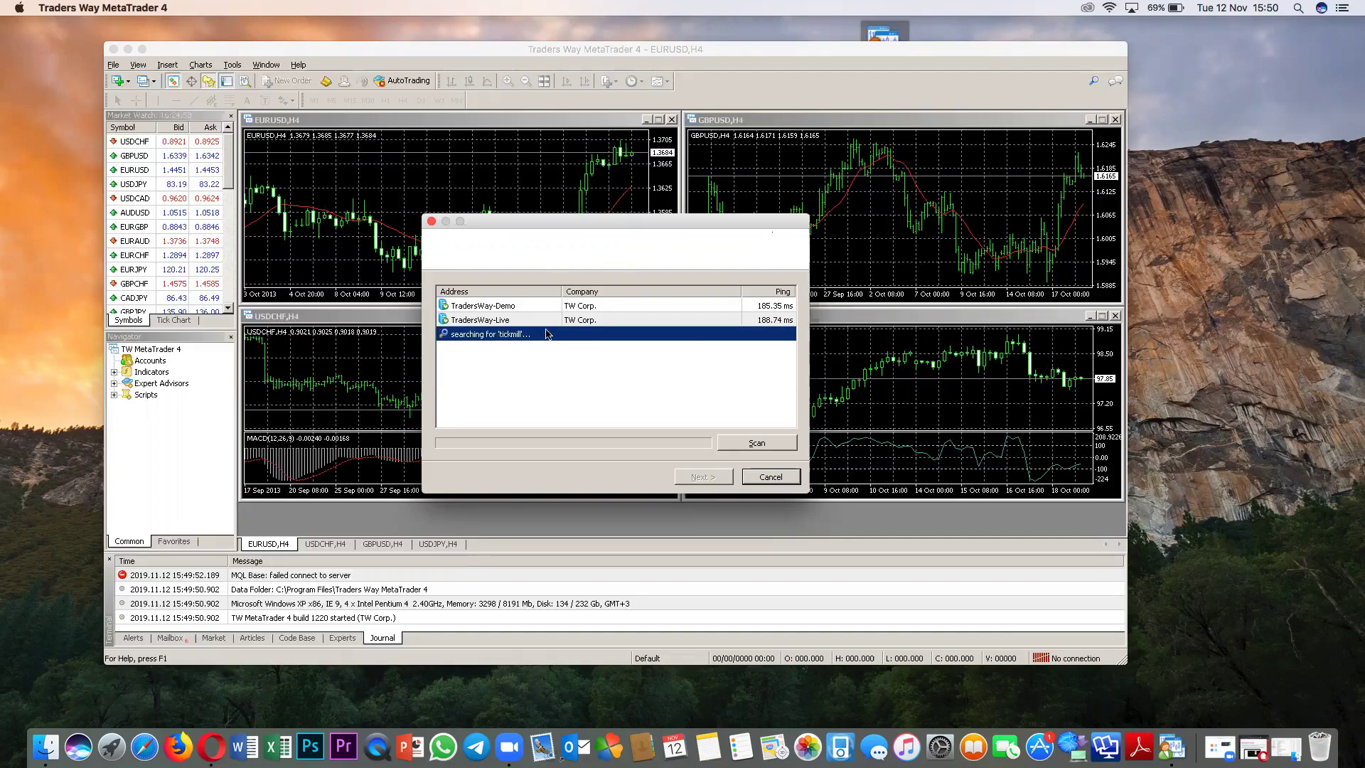
{"action": "left_click", "coordinate": [757, 443]}
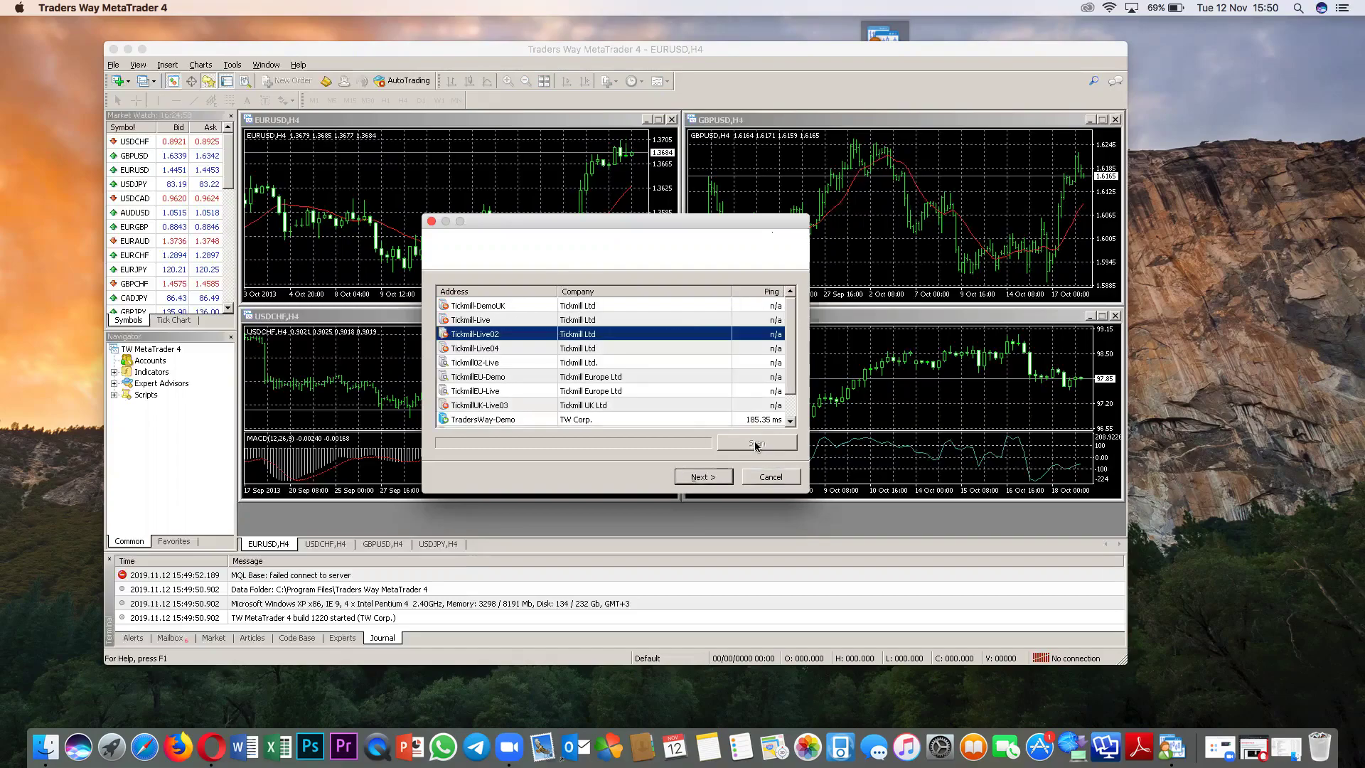
Step: Search for the broker templer as a new entry in the trading server list
{"action": "scroll", "coordinate": [490, 391], "scroll_direction": "down", "scroll_amount": 1}
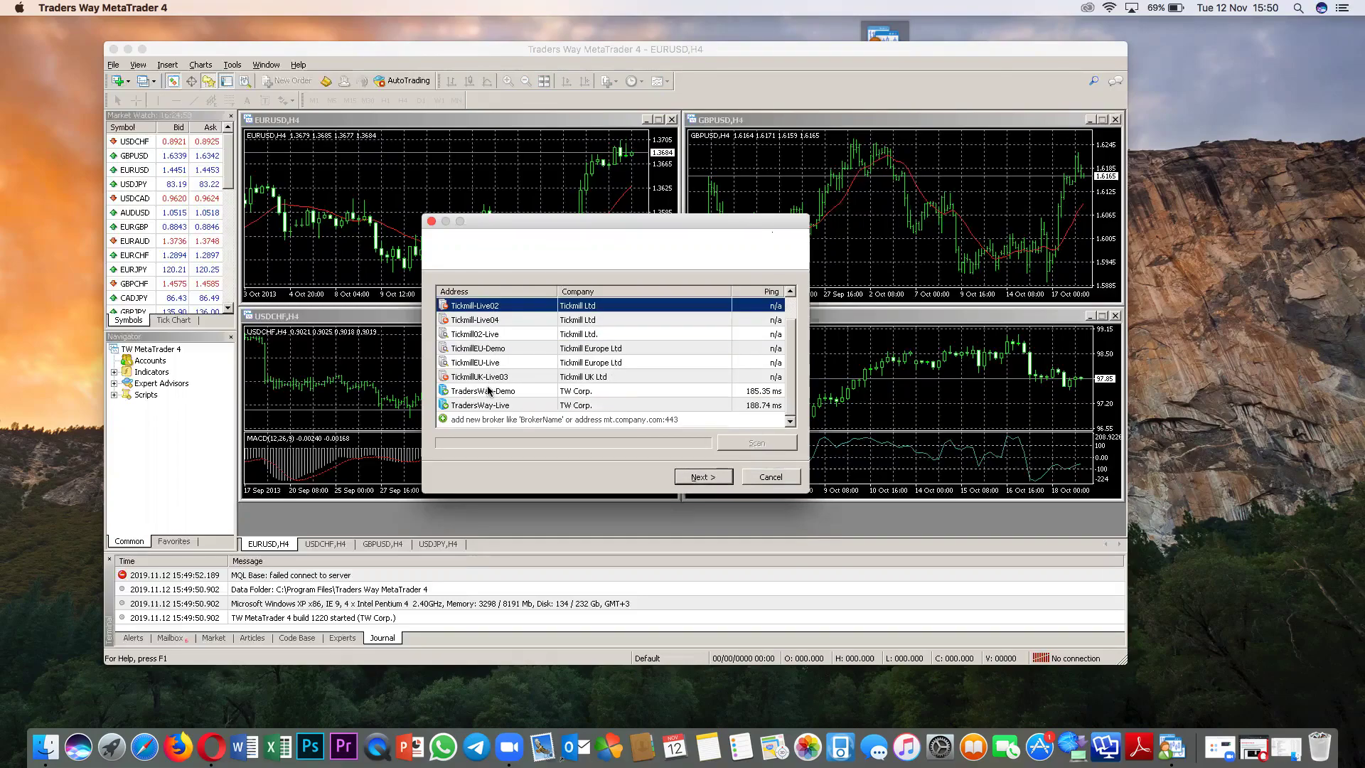
{"action": "left_click", "coordinate": [494, 420]}
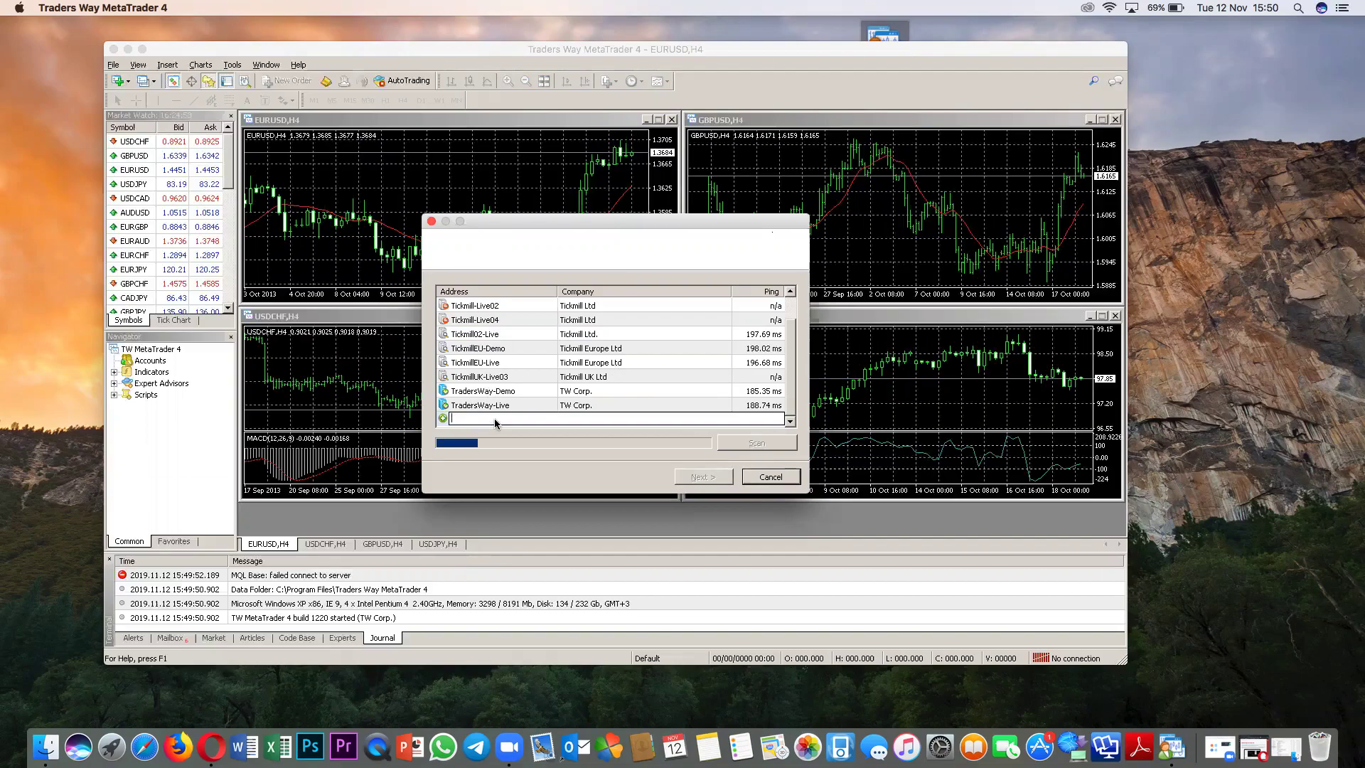
{"action": "type", "text": "templer"}
{"action": "key", "text": "Return"}
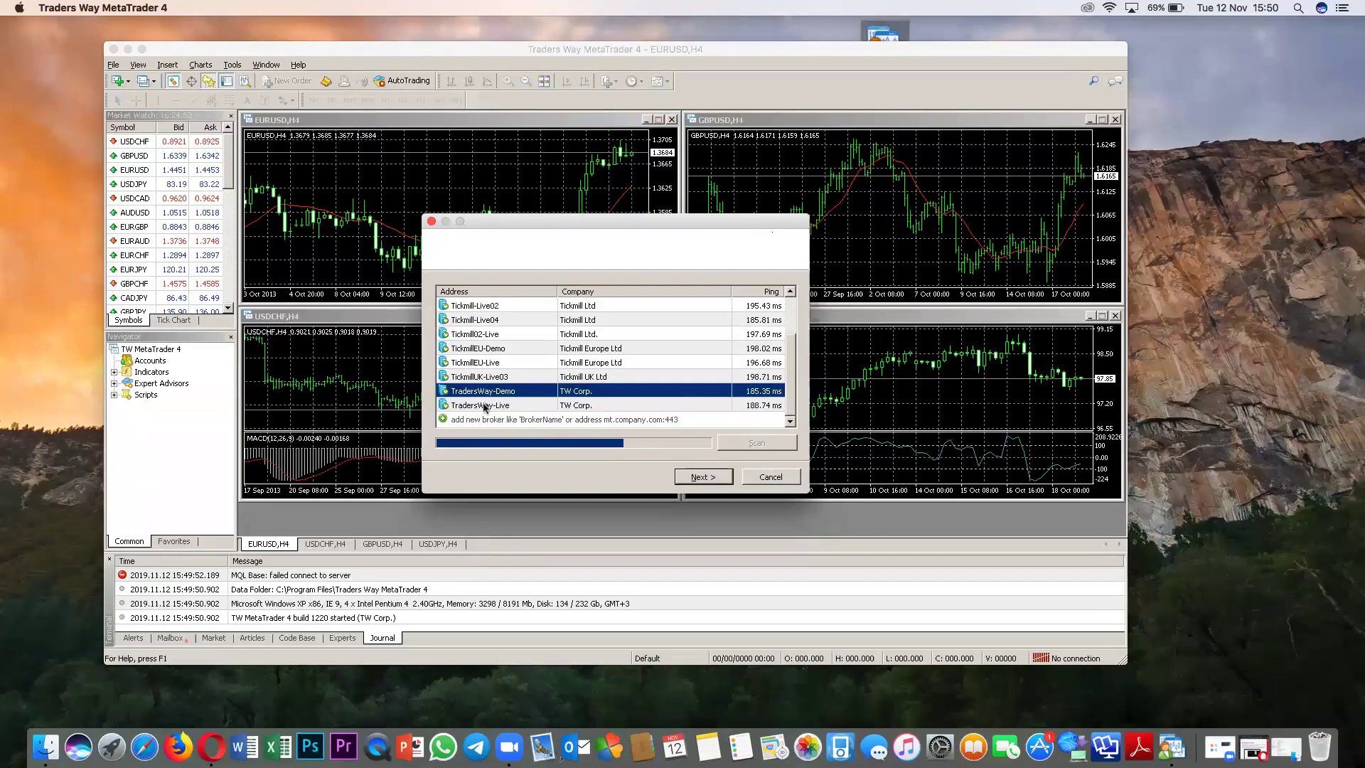
{"action": "scroll", "coordinate": [501, 405], "scroll_direction": "up", "scroll_amount": 2}
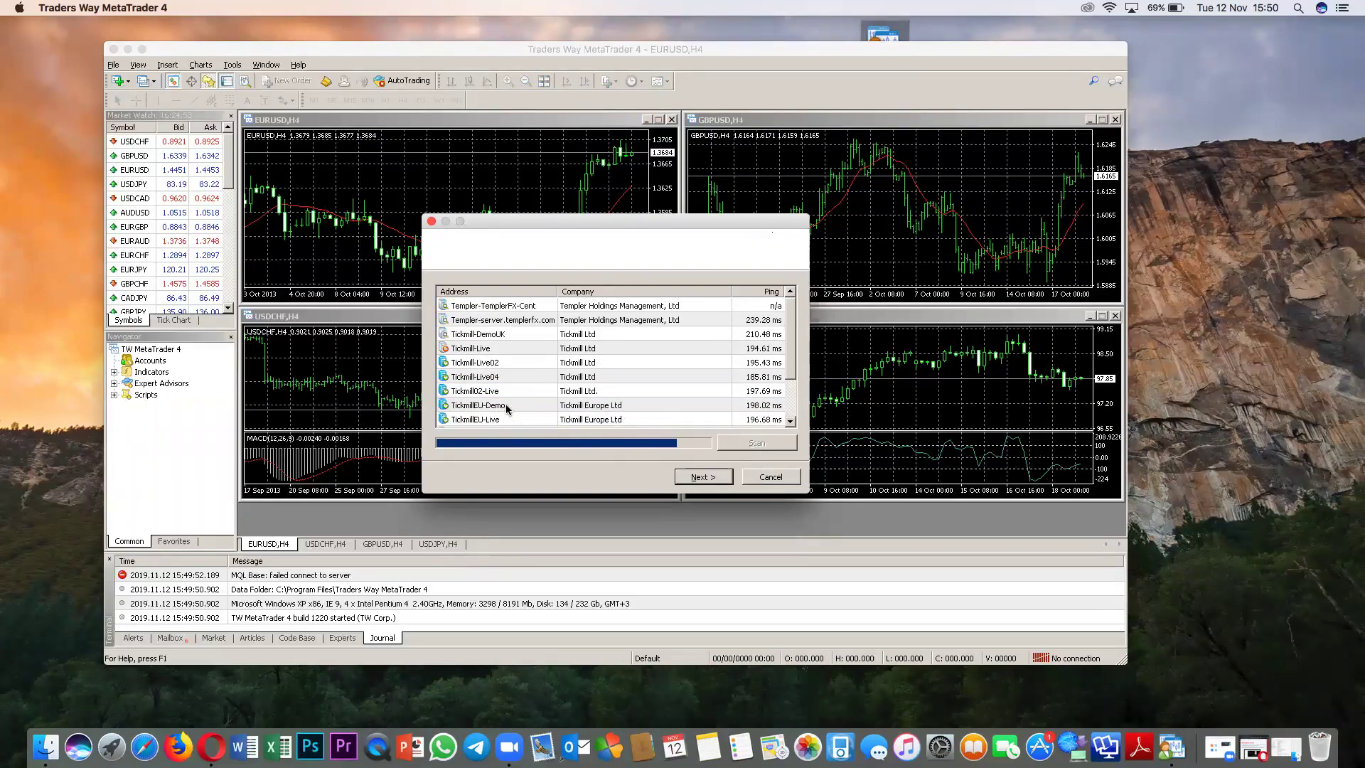
Step: Choose the server Templer-server.templerfx.com and select the existing trade account option for logging in
{"action": "left_click", "coordinate": [519, 308]}
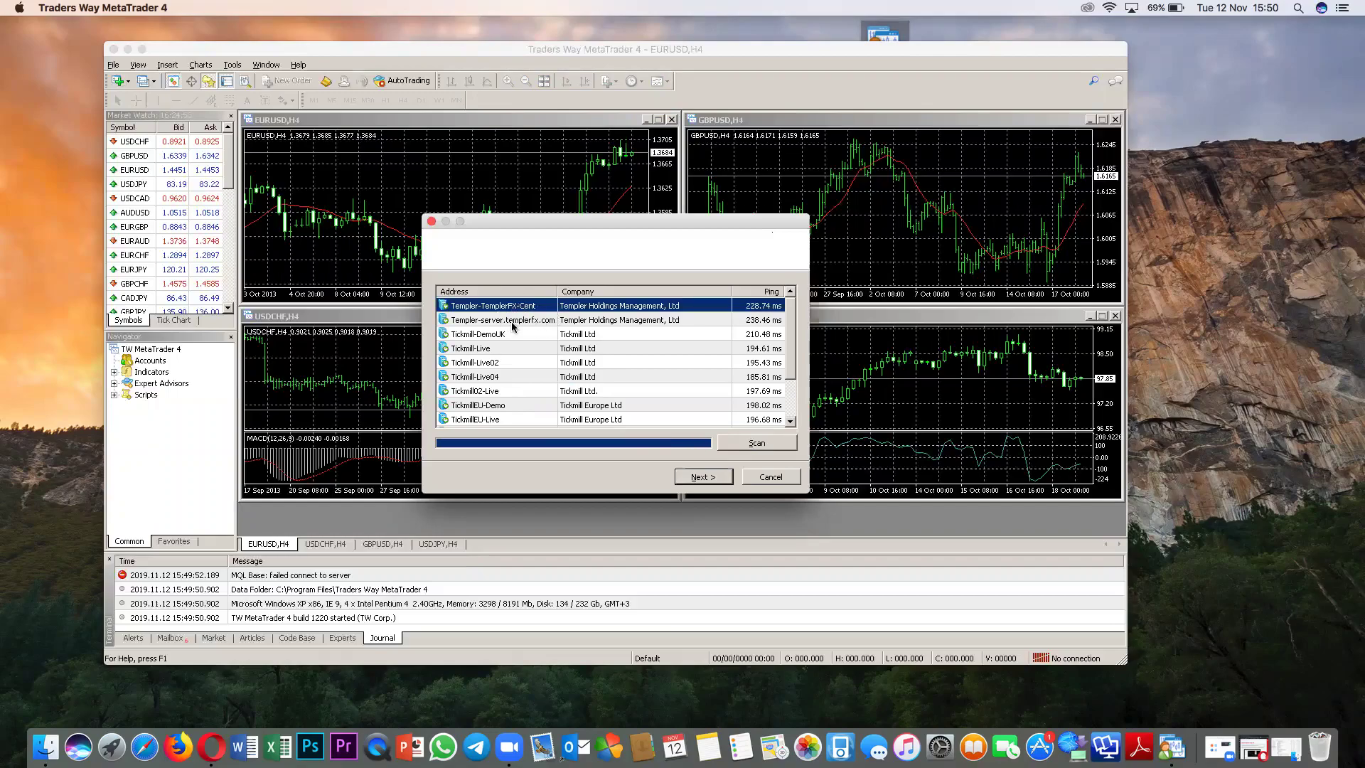
{"action": "left_click", "coordinate": [531, 321]}
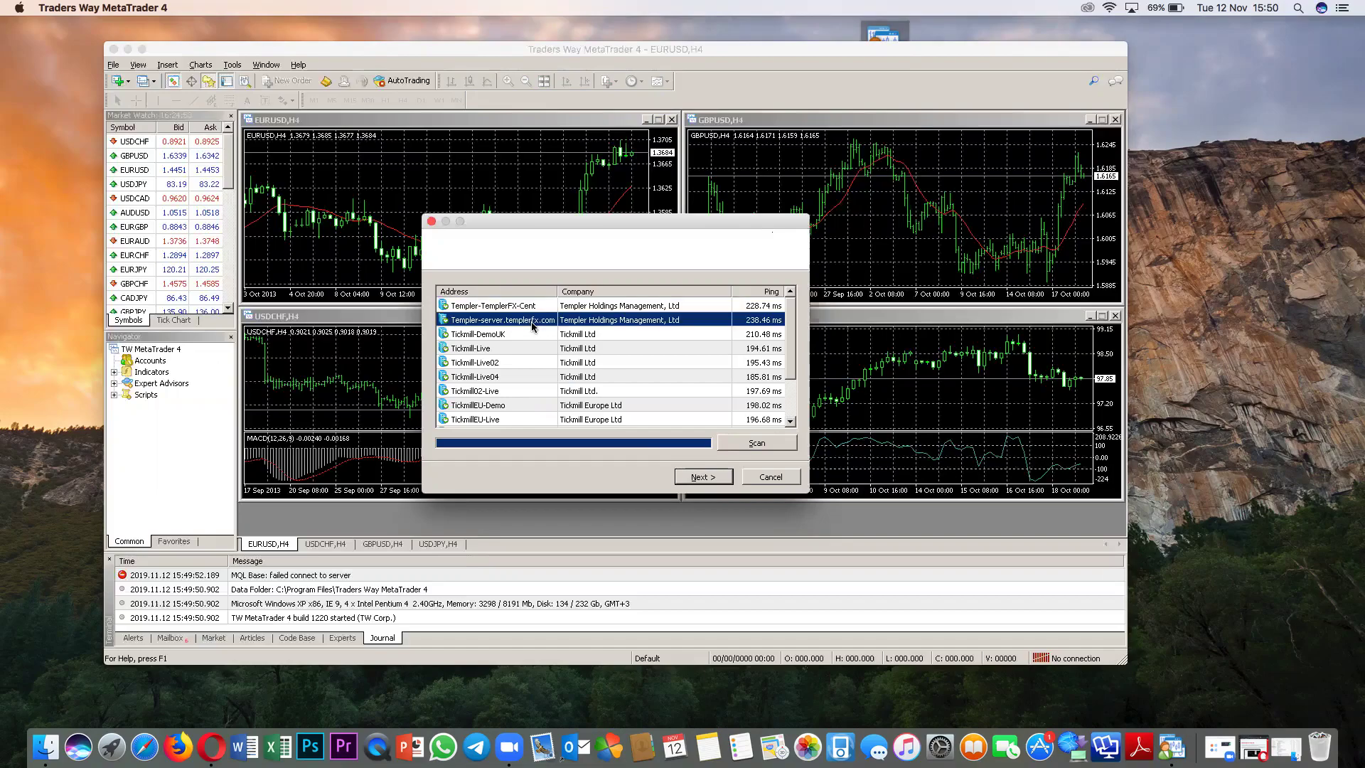
{"action": "left_click", "coordinate": [706, 479]}
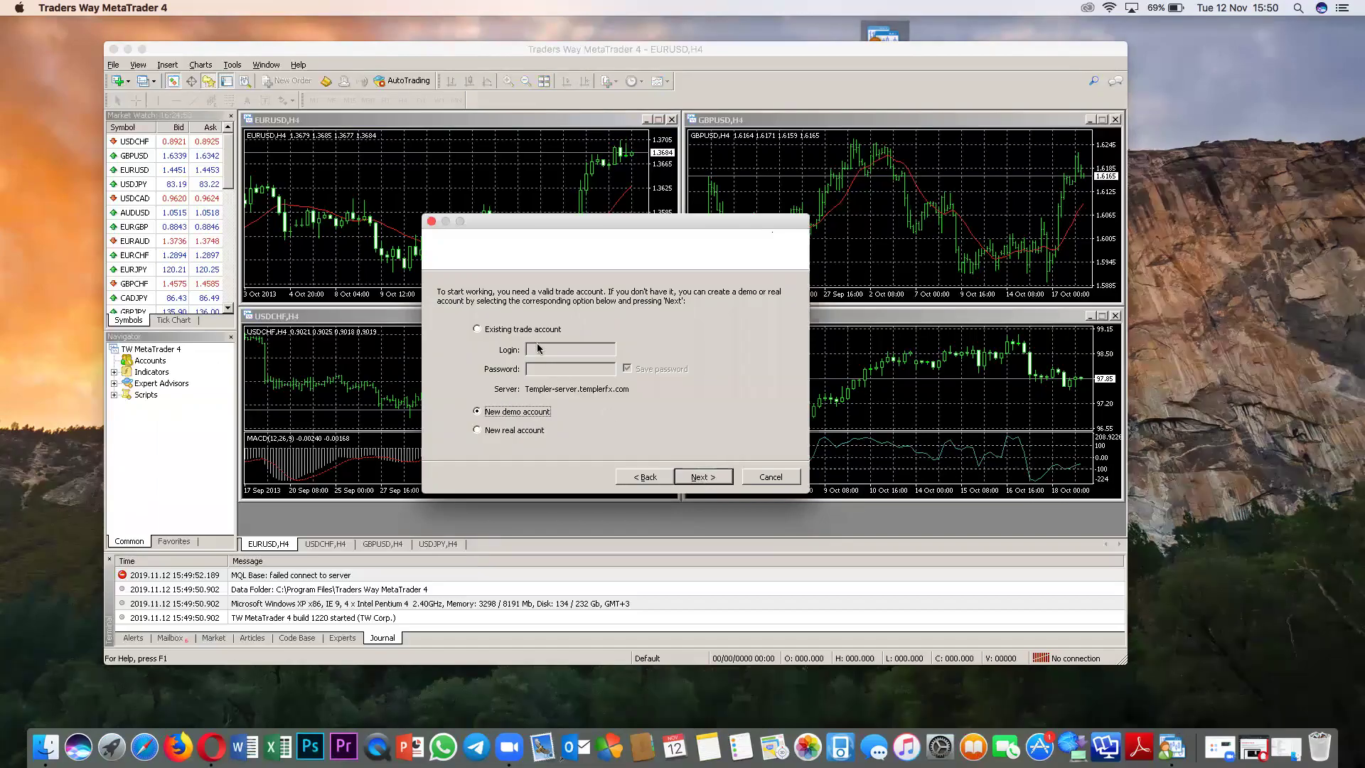
{"action": "left_click", "coordinate": [476, 330]}
{"action": "left_click", "coordinate": [568, 368]}
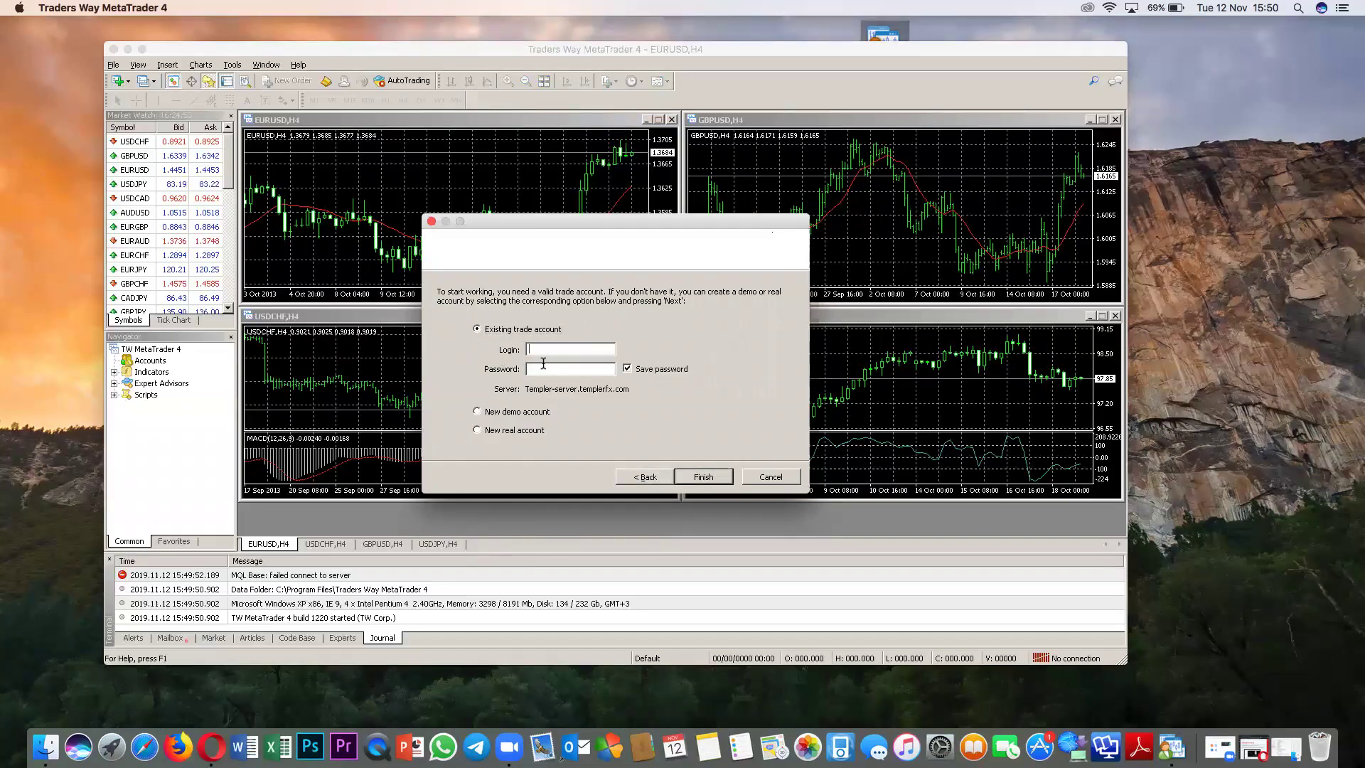
Step: Cancel the account setup and the trade account login, and close Traders Way MetaTrader 4
{"action": "left_click", "coordinate": [770, 477]}
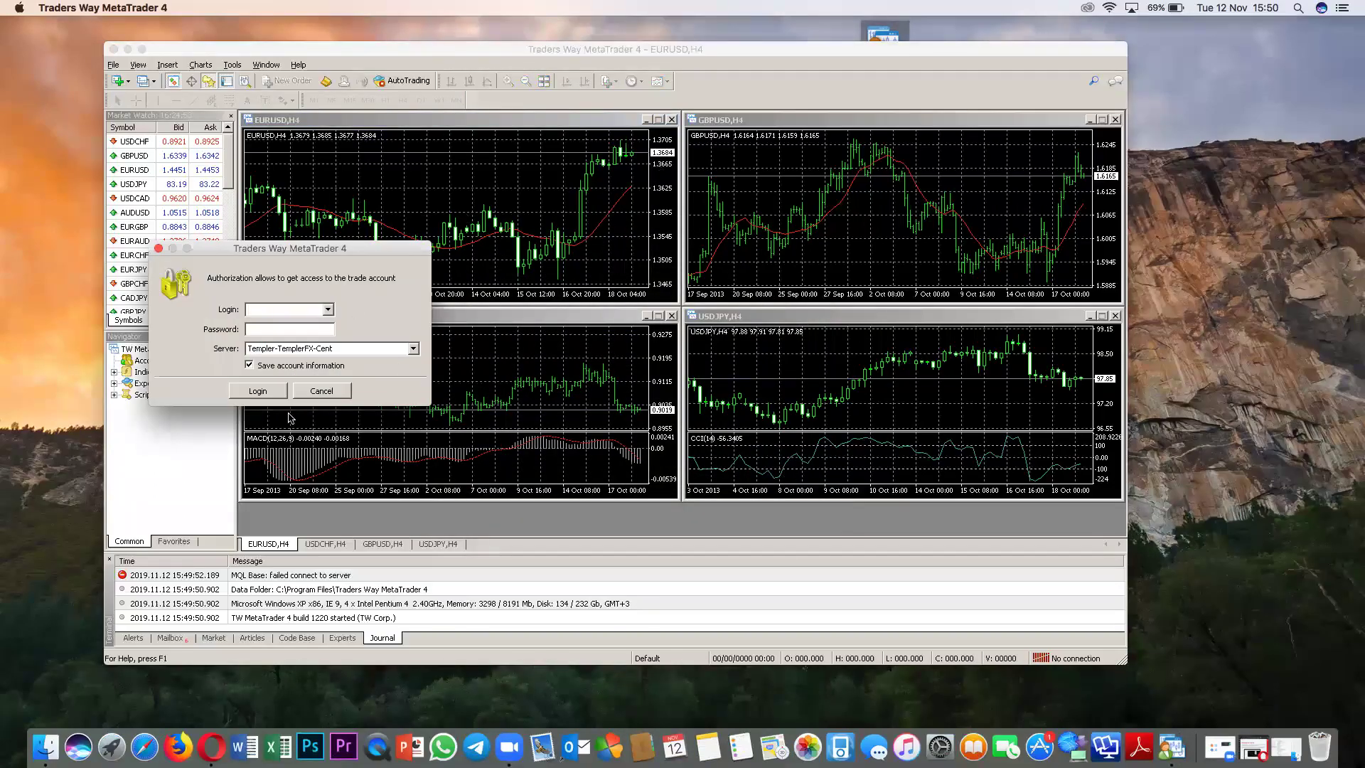
{"action": "left_click", "coordinate": [321, 391]}
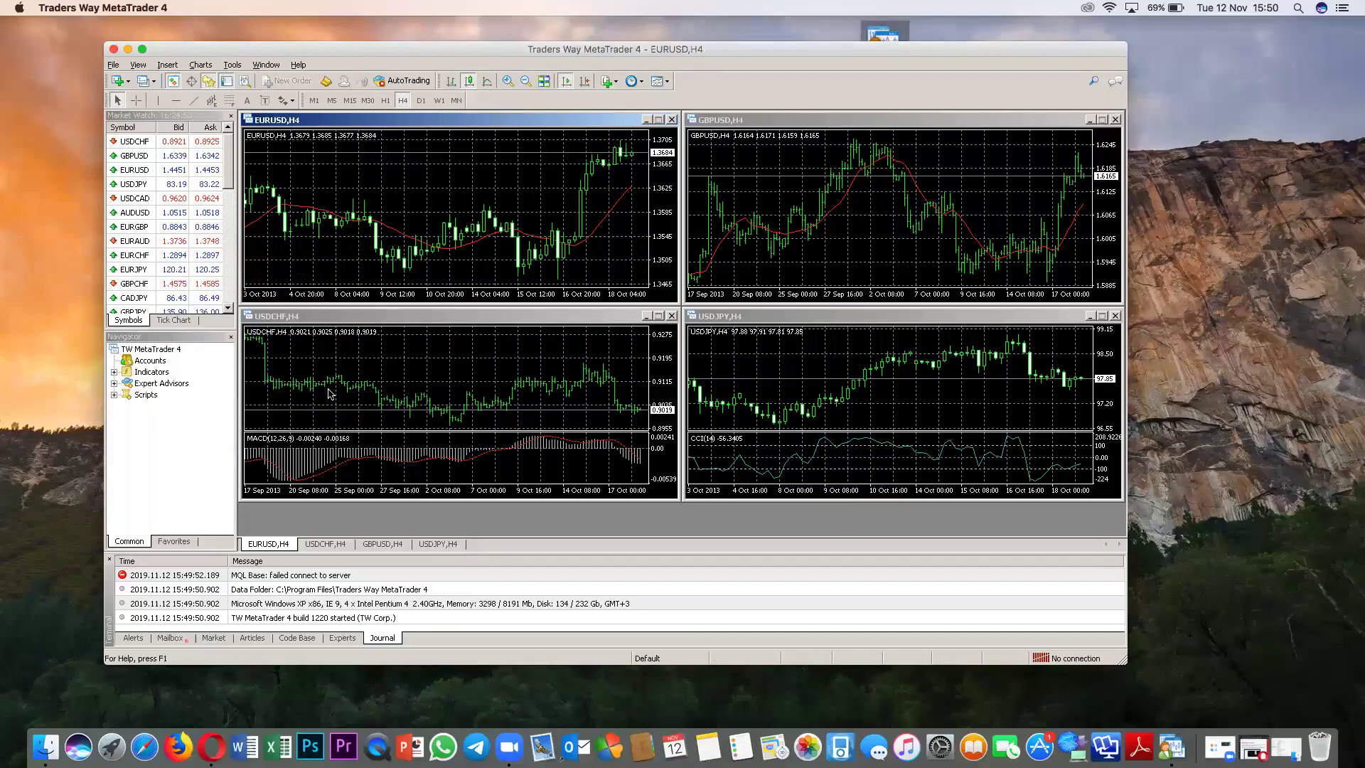
{"action": "left_click", "coordinate": [114, 50]}
Step: Relaunch Traders Way MetaTrader 4 directly from the desktop, dismiss its server list and login dialogs, and close it
{"action": "left_click", "coordinate": [881, 45]}
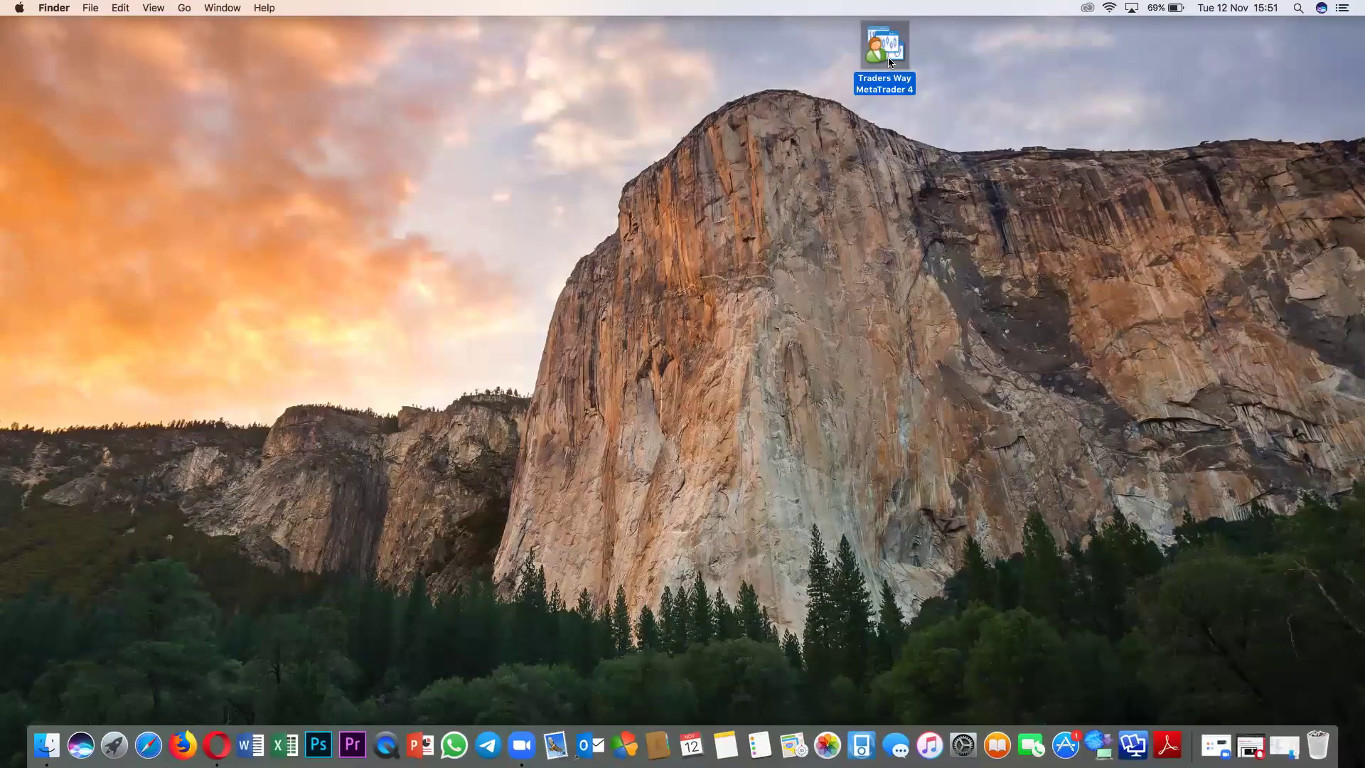
{"action": "double_click", "coordinate": [889, 57]}
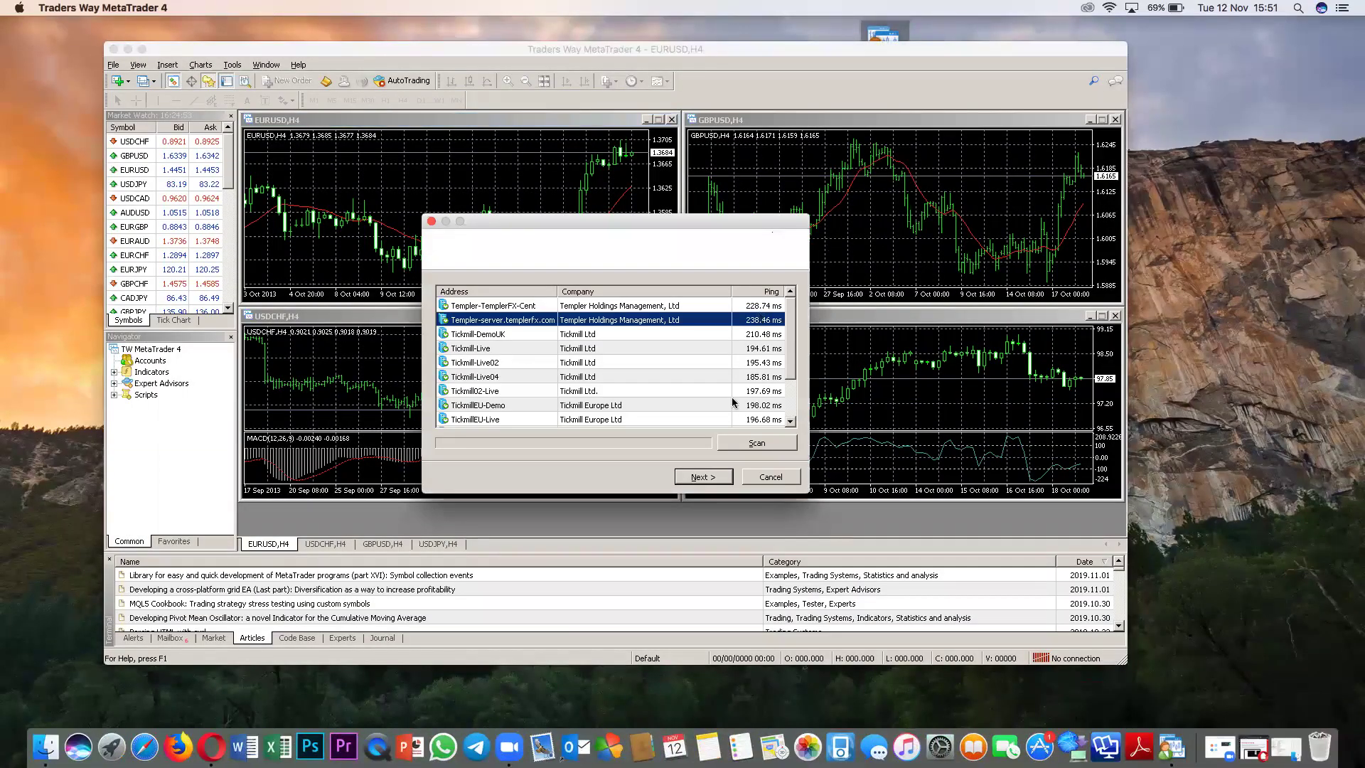
{"action": "left_click", "coordinate": [766, 480]}
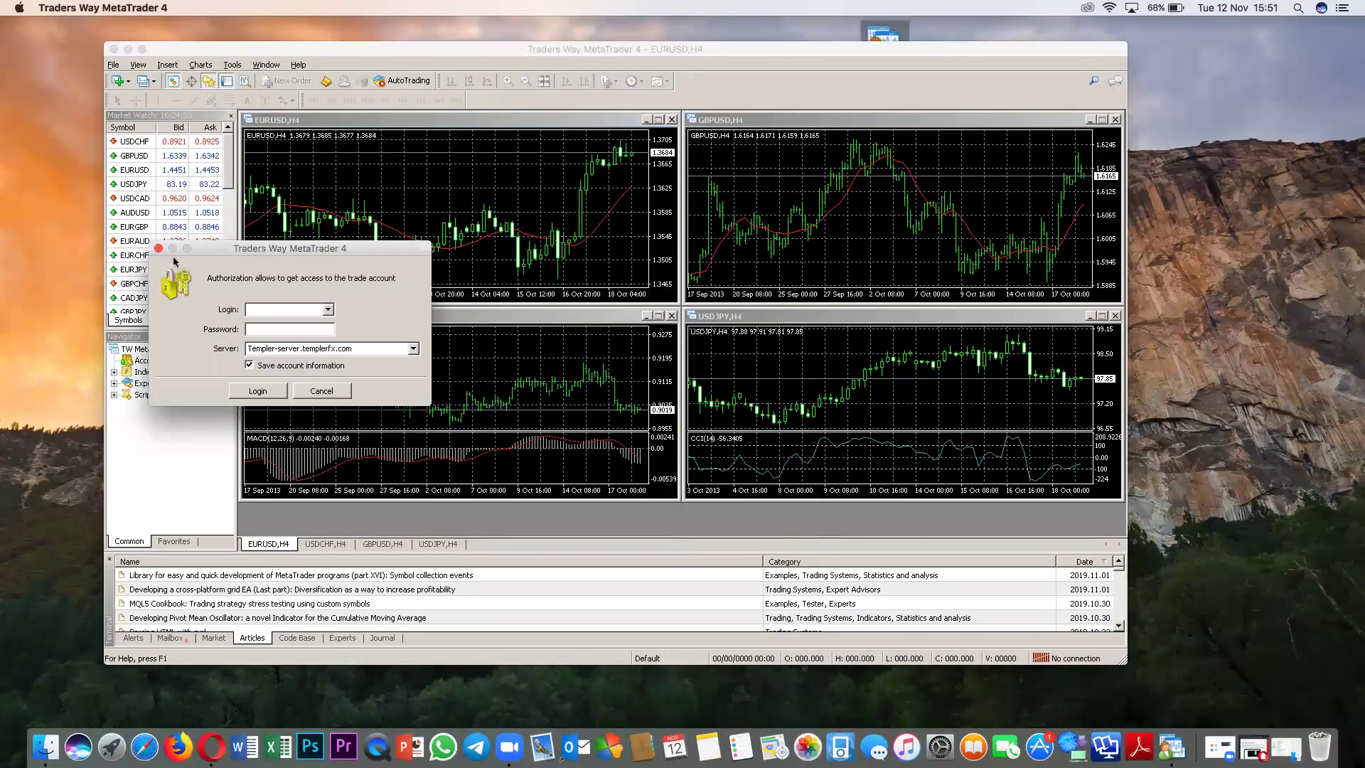
{"action": "left_click", "coordinate": [159, 248]}
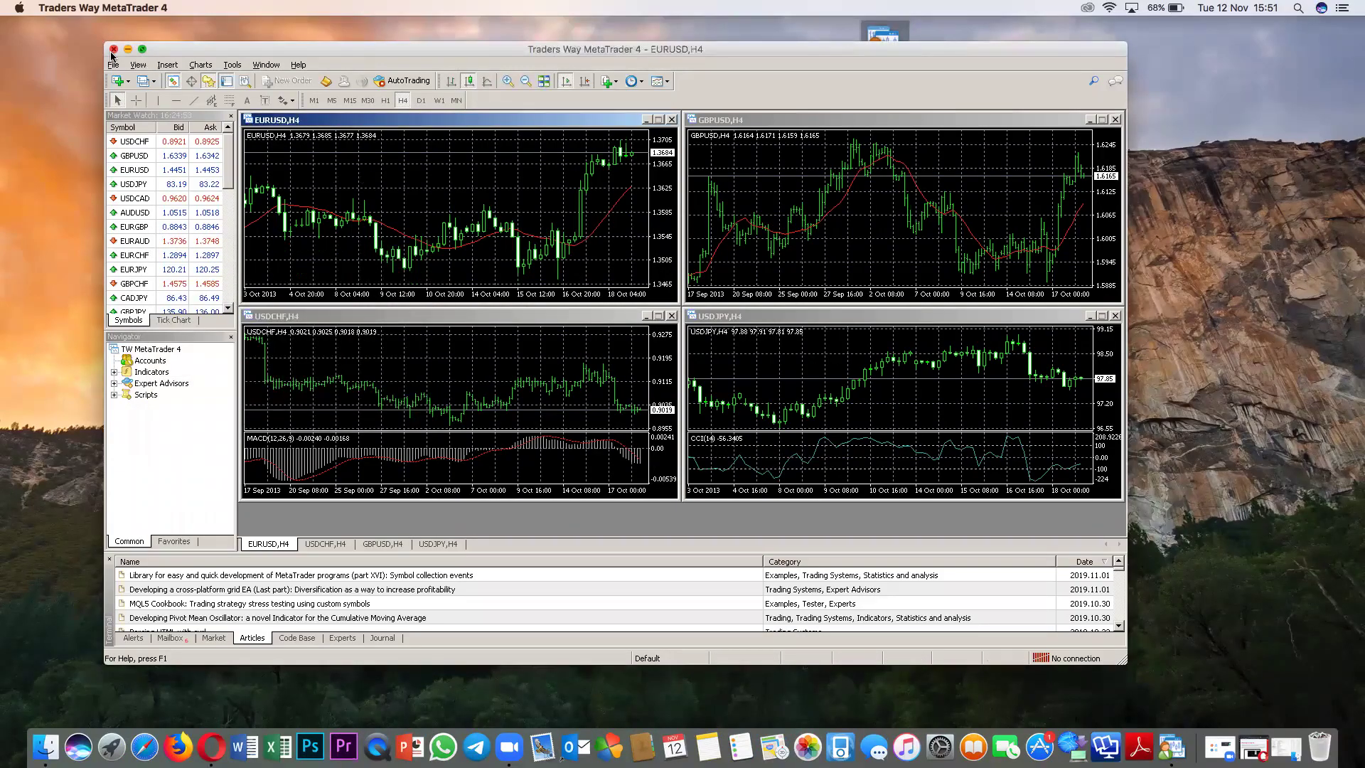
{"action": "left_click", "coordinate": [113, 50]}
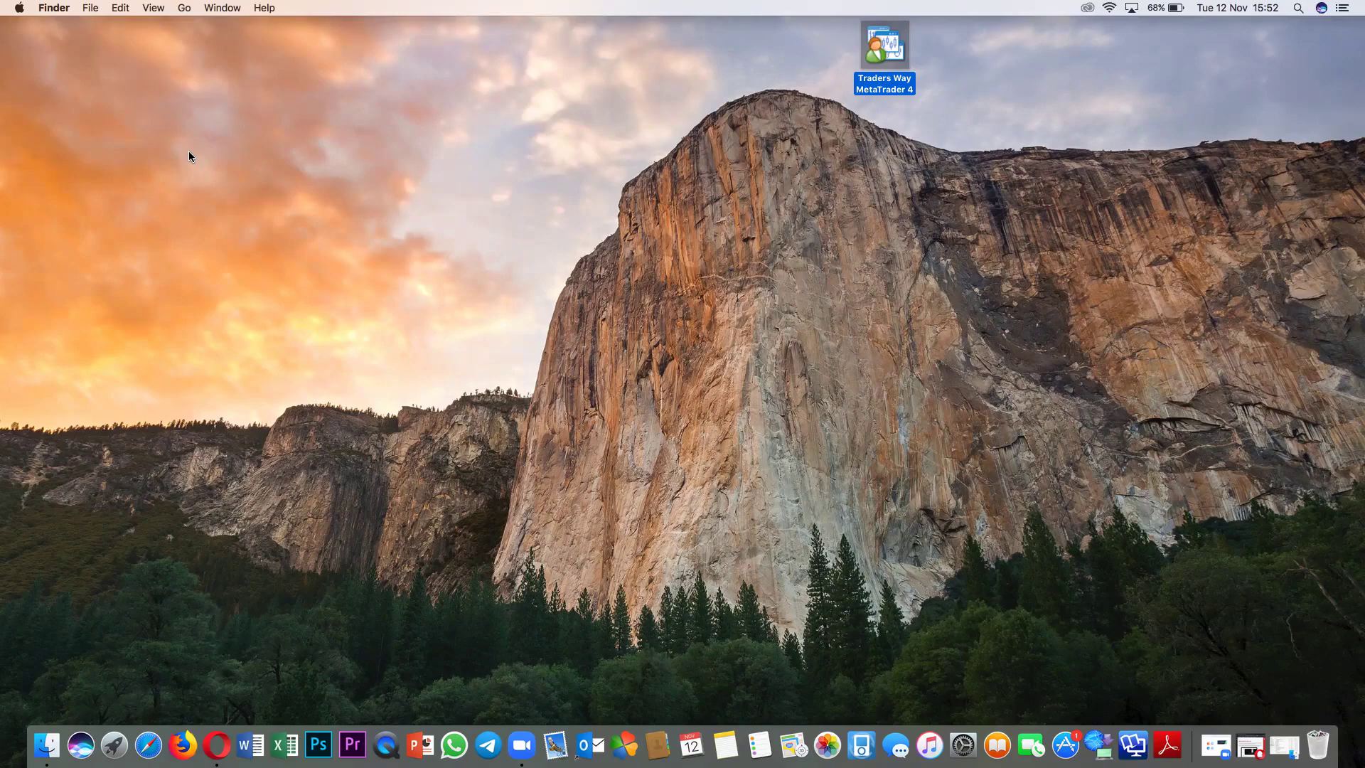
{"action": "left_click", "coordinate": [288, 94]}
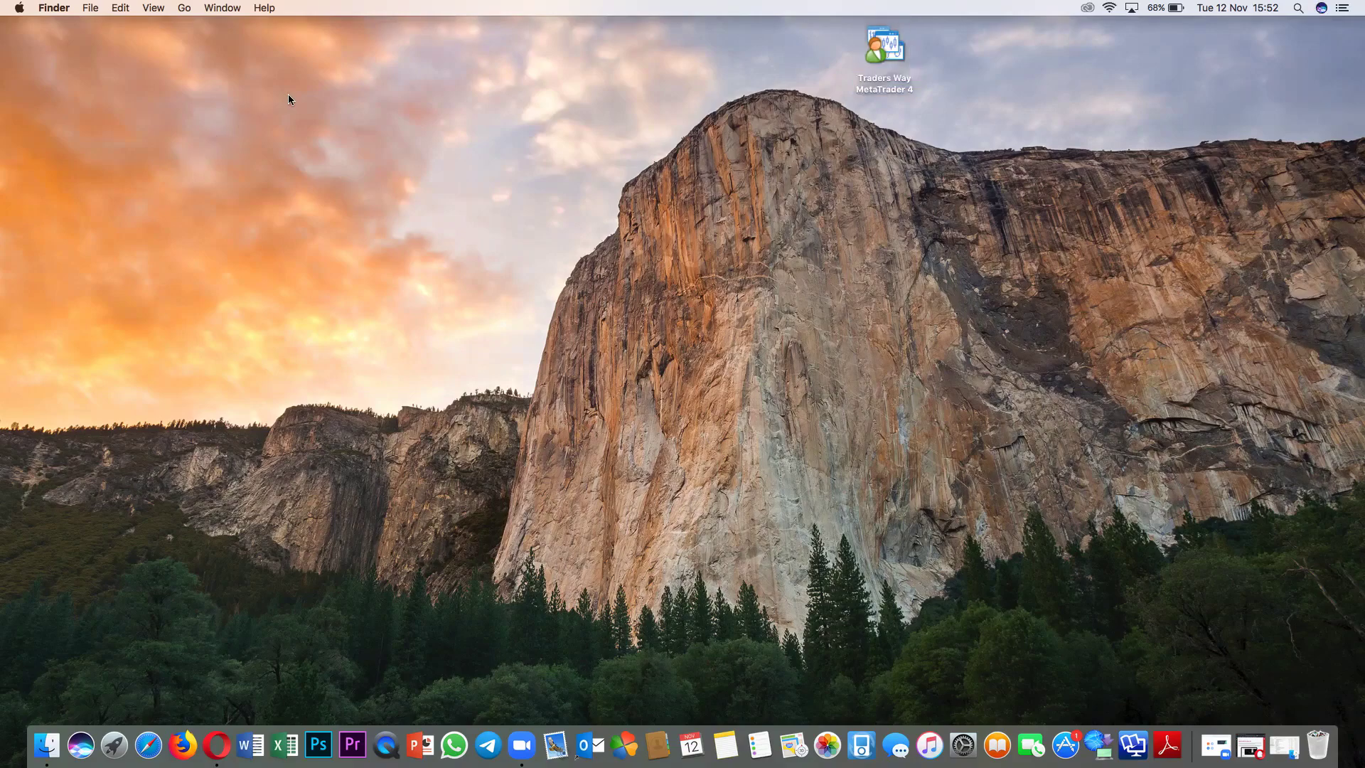